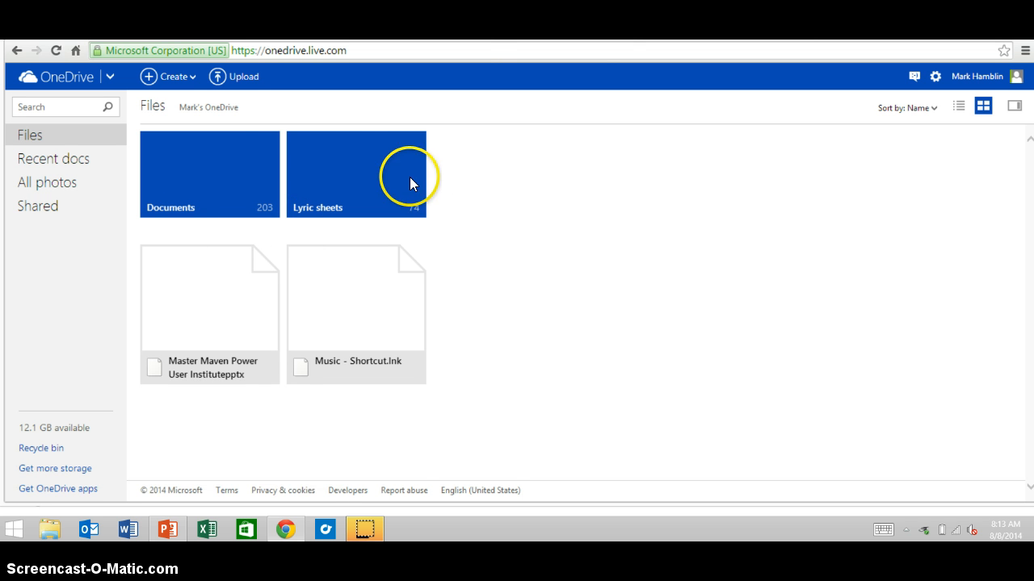
Open the Lyric sheets folder and select the Bill Grogan's Goat document.
{"action": "left_click", "coordinate": [300, 143]}
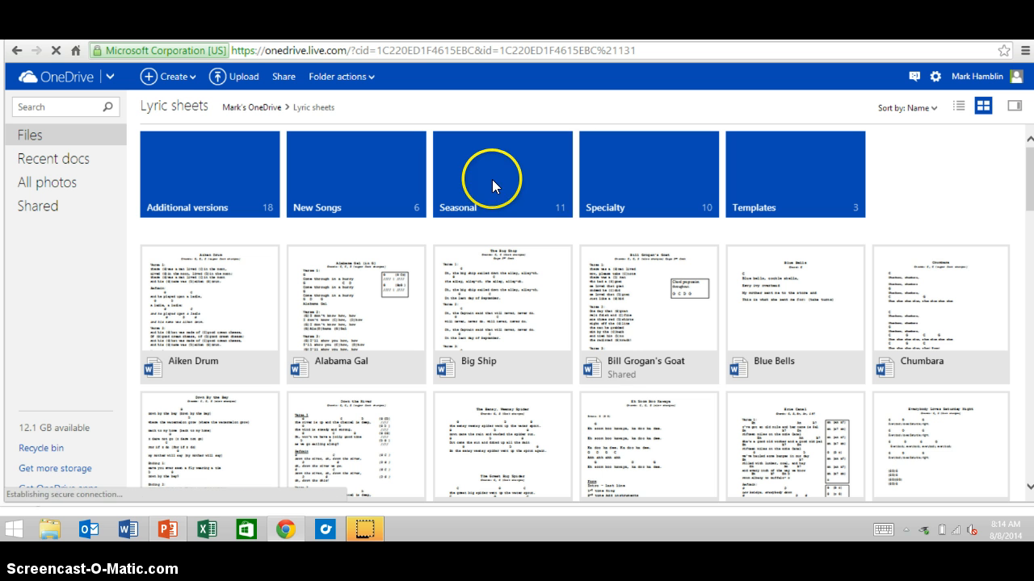
{"action": "left_click", "coordinate": [563, 203]}
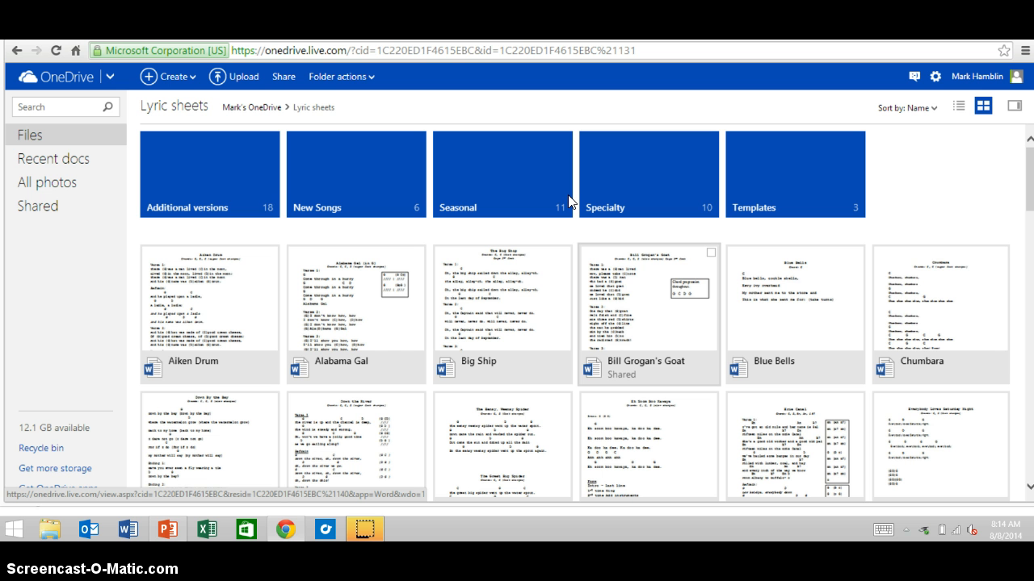
{"action": "left_click", "coordinate": [571, 193]}
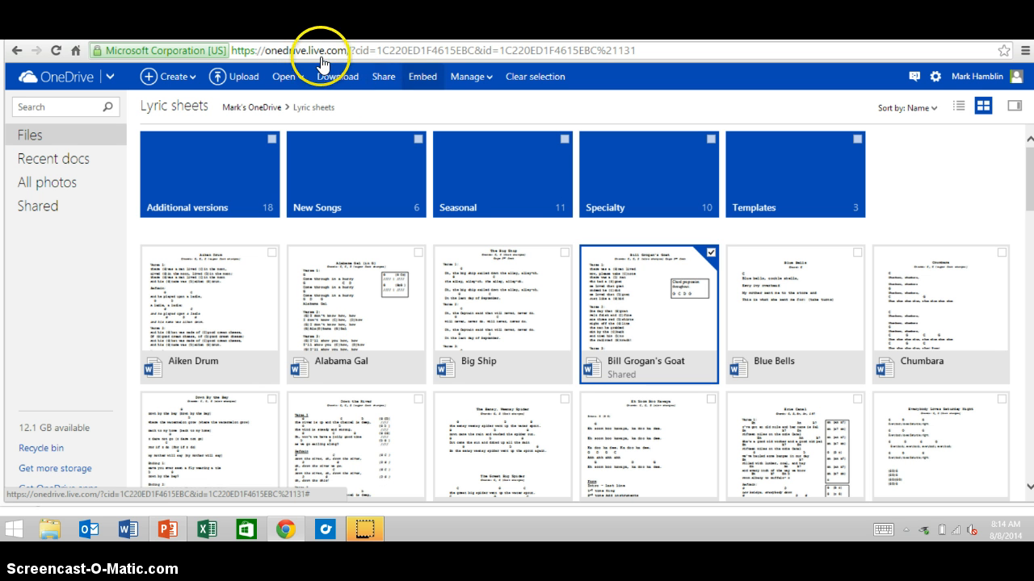
{"action": "left_click", "coordinate": [455, 194]}
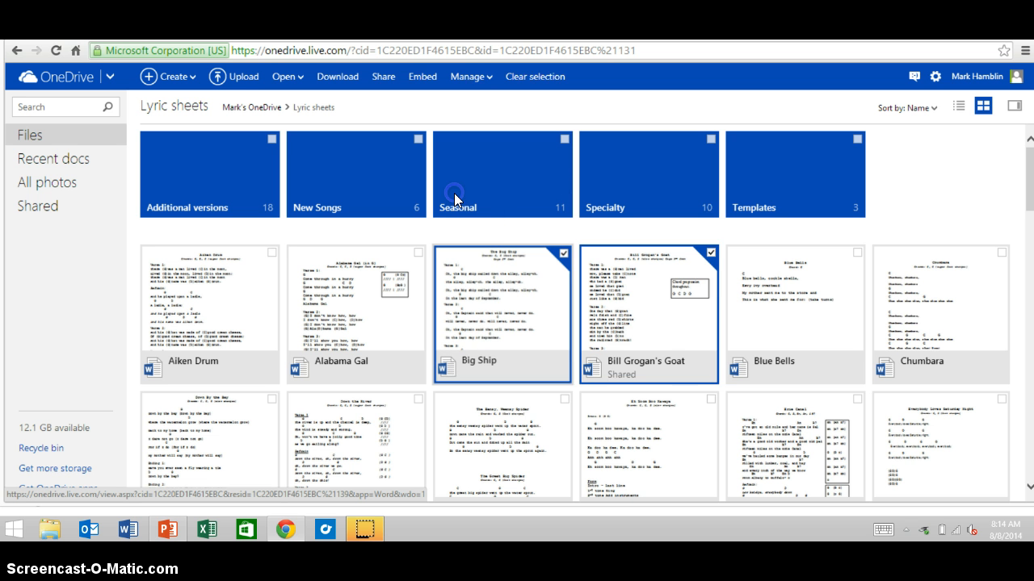
{"action": "left_click", "coordinate": [496, 236]}
{"action": "right_click", "coordinate": [497, 236]}
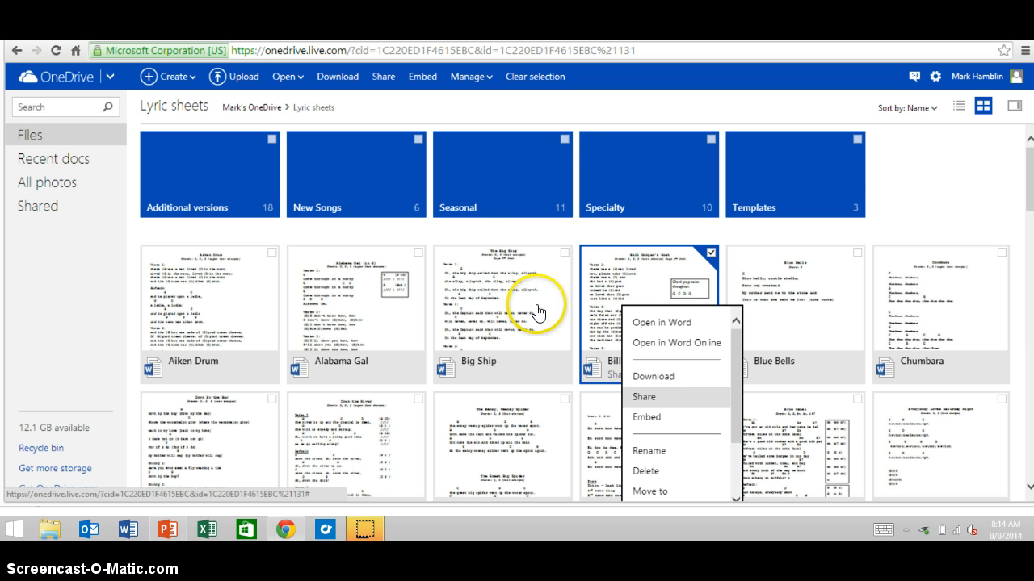
{"action": "left_click", "coordinate": [771, 128]}
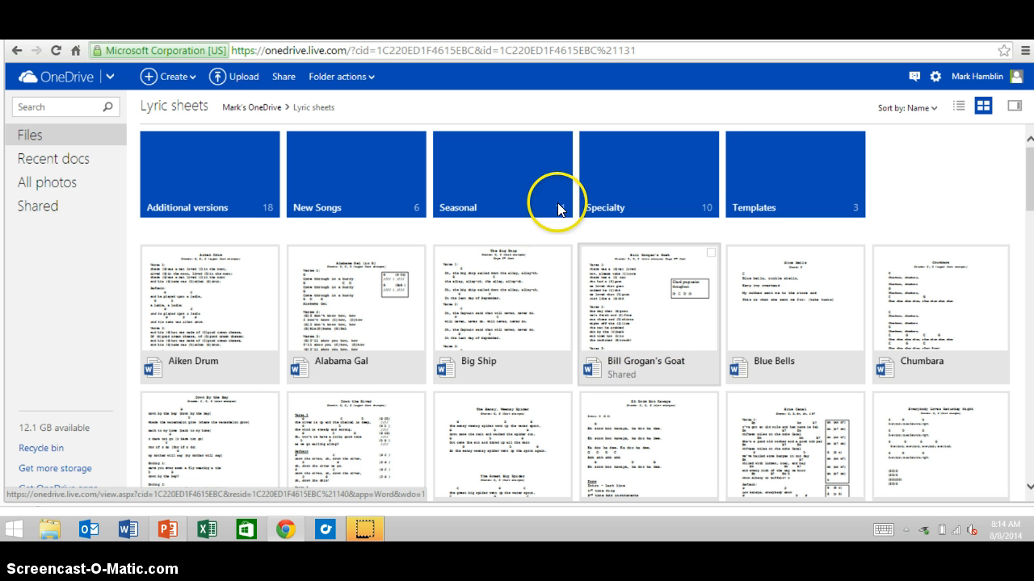
{"action": "left_click", "coordinate": [538, 224]}
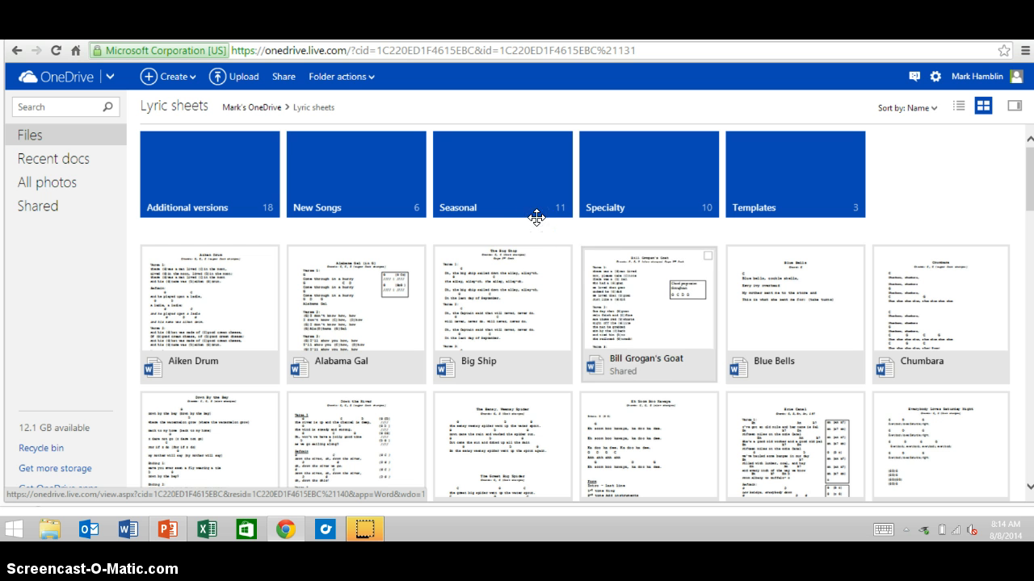
{"action": "left_click", "coordinate": [505, 256]}
Start sharing Bill Grogan's Goat and fill in an invitation with the recipient's e-mail and the note "GOAT!".
{"action": "right_click", "coordinate": [635, 324]}
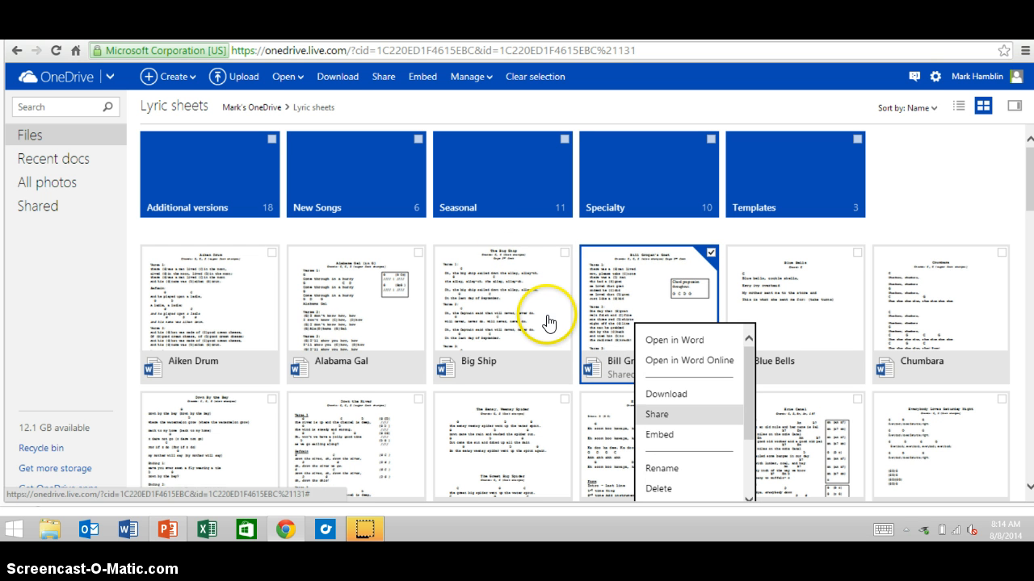
{"action": "left_click", "coordinate": [657, 413]}
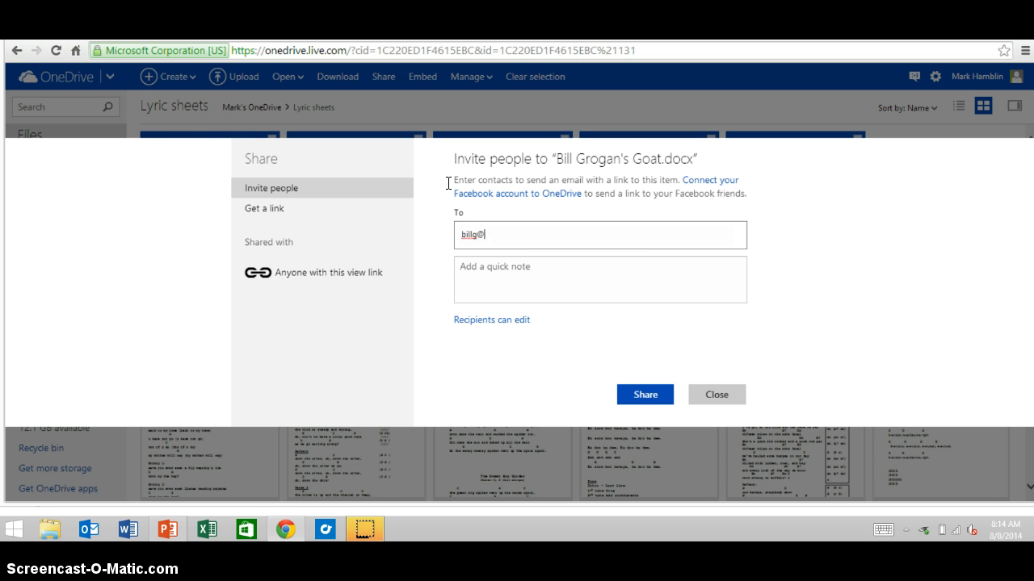
{"action": "left_click", "coordinate": [559, 239]}
{"action": "type", "text": "crosoft.com"}
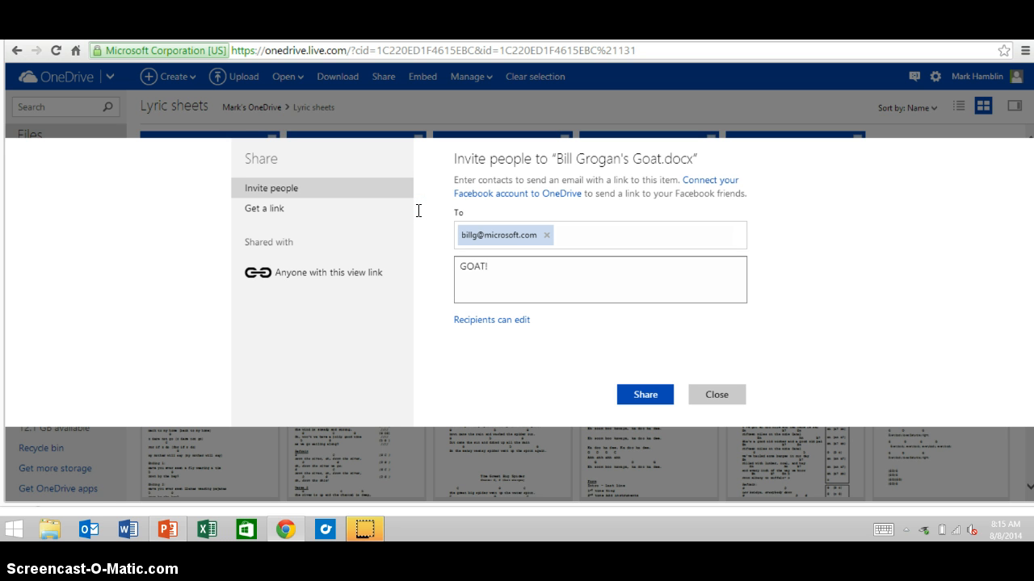
Set the invitation to "Recipients can only view" with no Microsoft account needed, and close the sharing form without sending.
{"action": "left_click", "coordinate": [396, 250]}
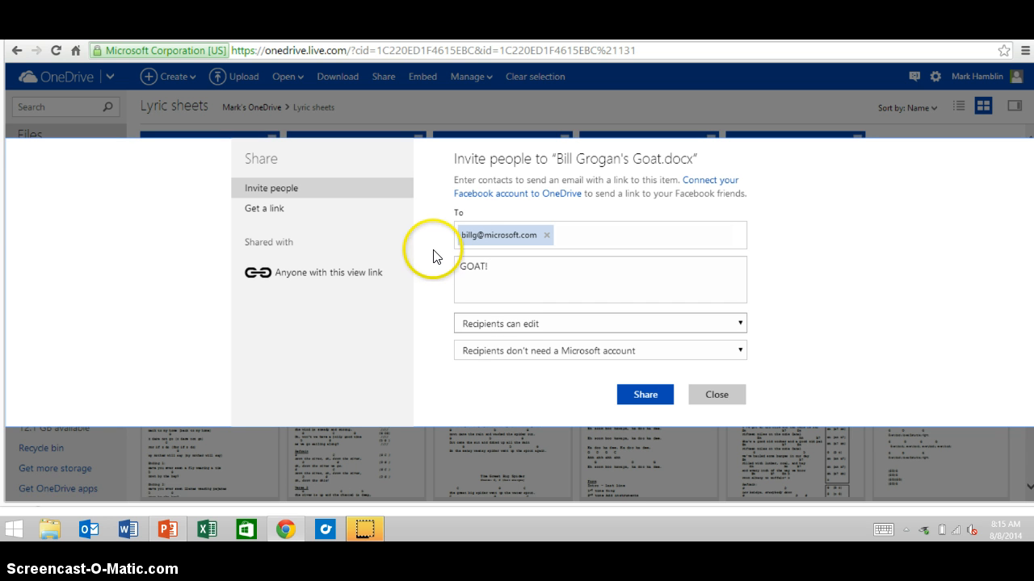
{"action": "left_click", "coordinate": [435, 254]}
{"action": "left_click", "coordinate": [436, 263]}
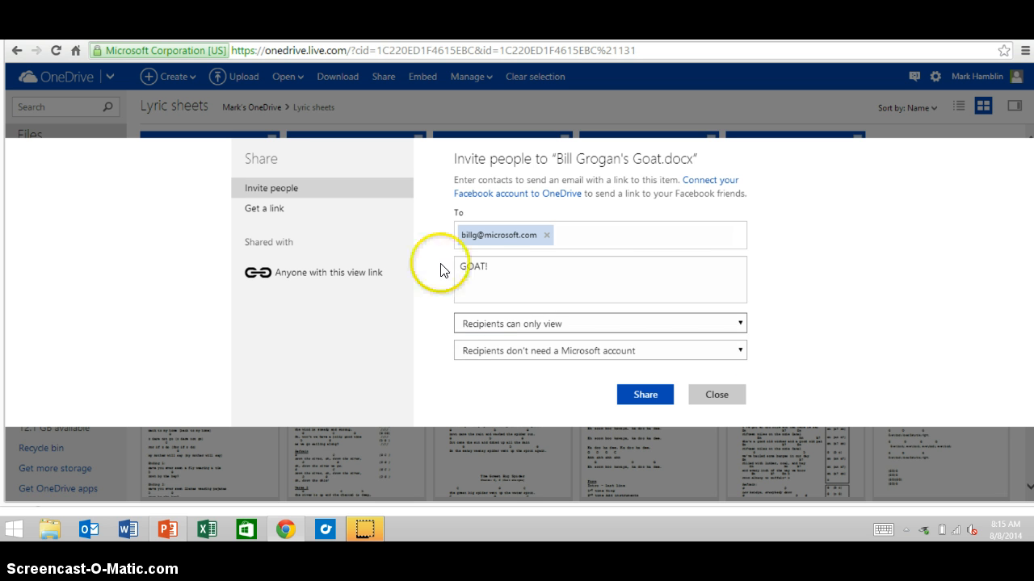
{"action": "left_click", "coordinate": [473, 278]}
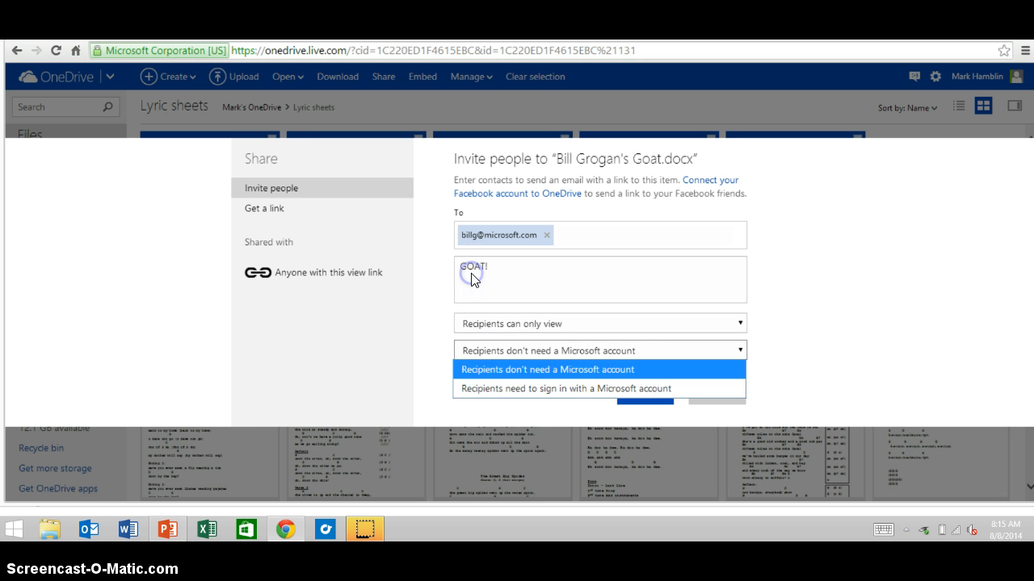
{"action": "left_click", "coordinate": [473, 278]}
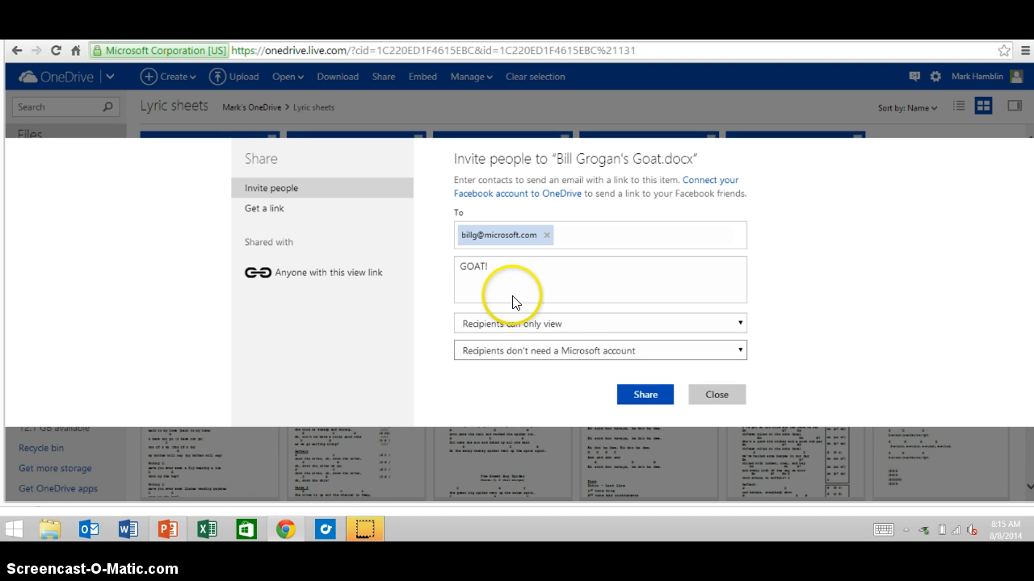
{"action": "left_click", "coordinate": [568, 311]}
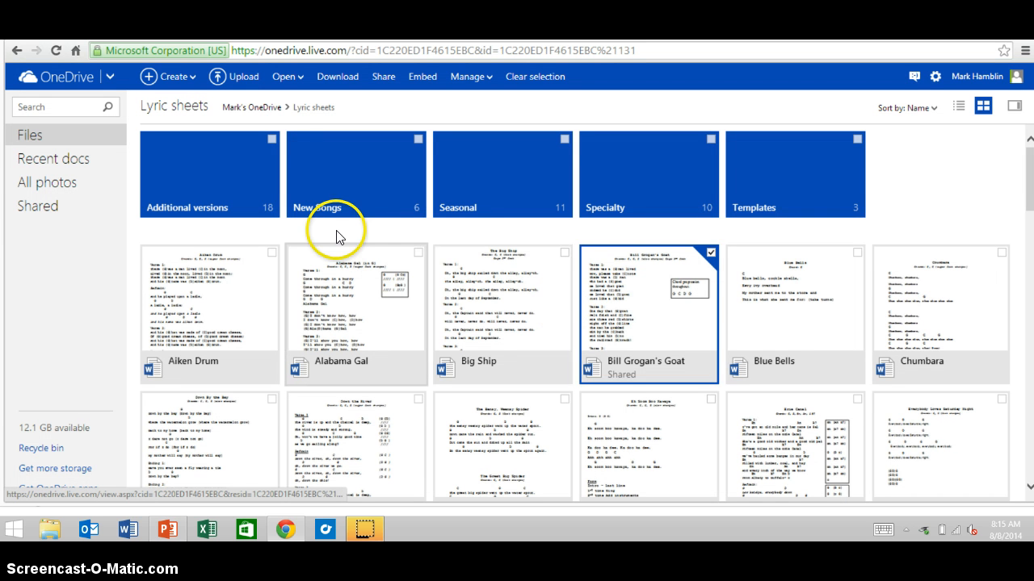
Reopen sharing for Bill Grogan's Goat, get its view-only link and shorten that link.
{"action": "right_click", "coordinate": [510, 207]}
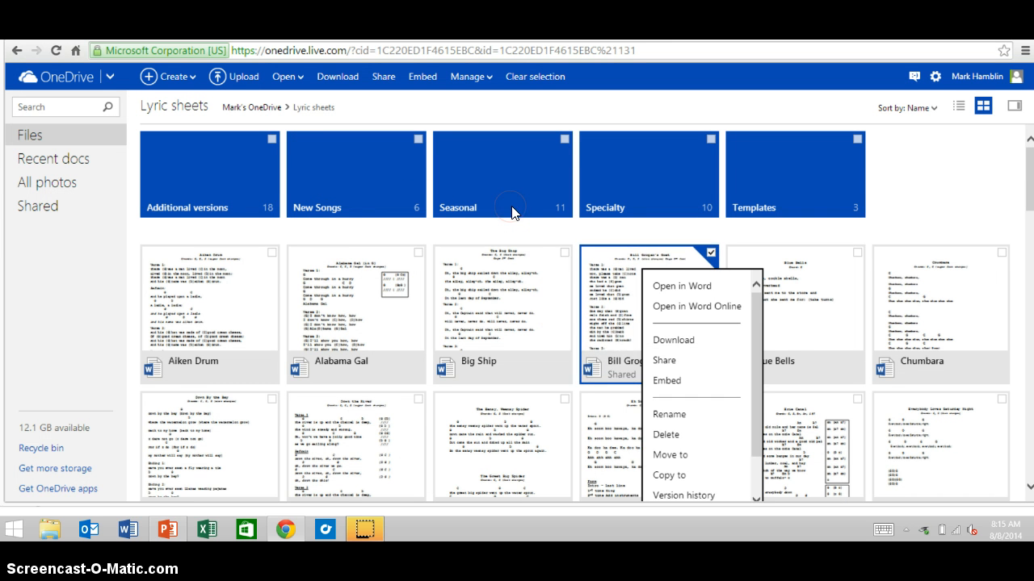
{"action": "key", "text": "Return"}
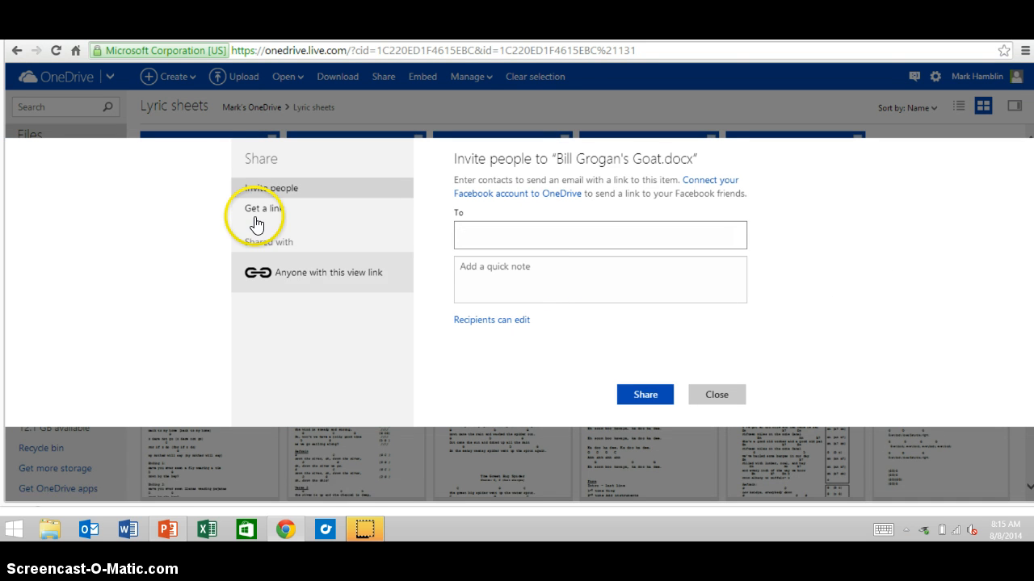
{"action": "left_click", "coordinate": [218, 163]}
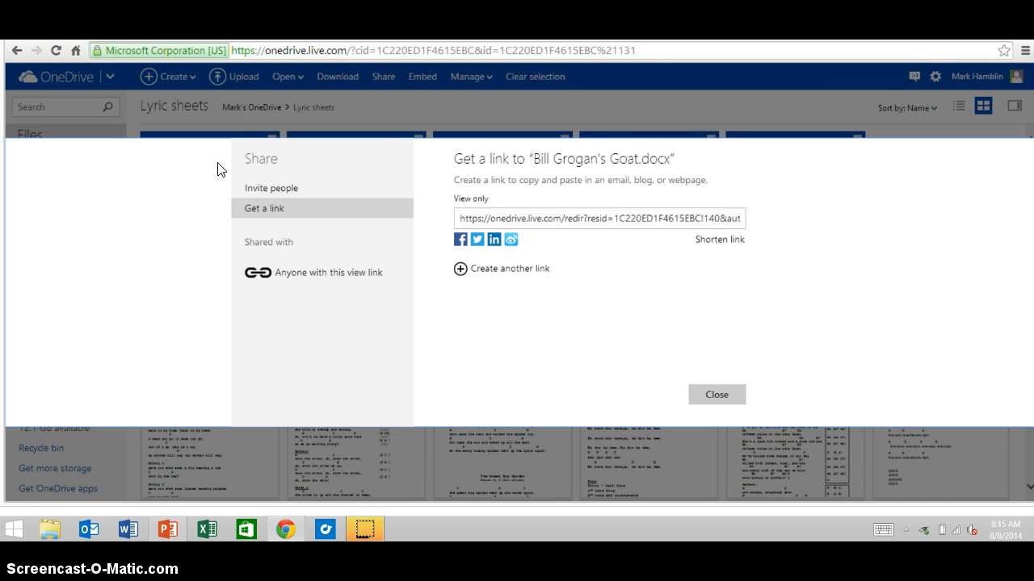
{"action": "left_click", "coordinate": [498, 164]}
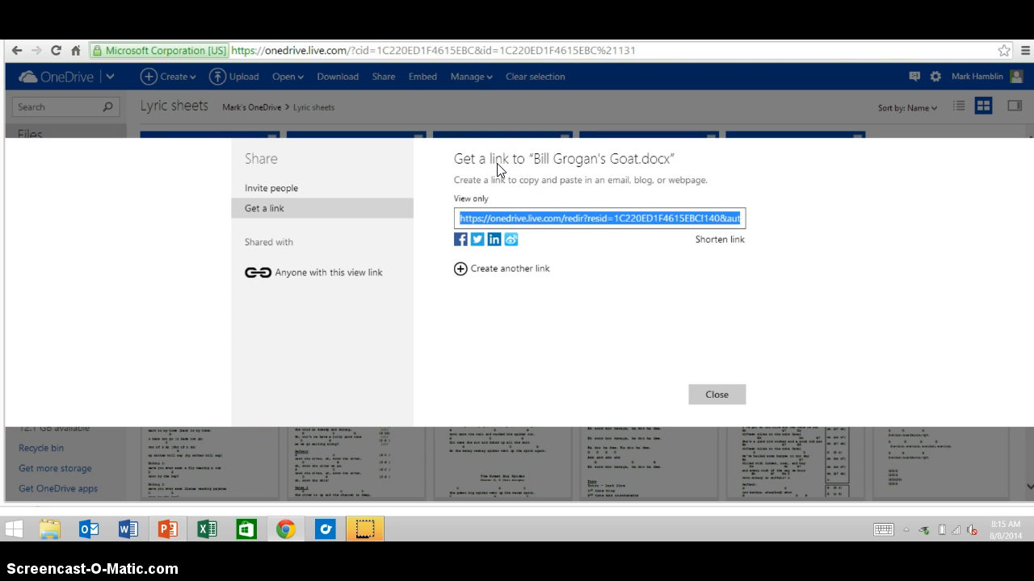
{"action": "left_click", "coordinate": [579, 189]}
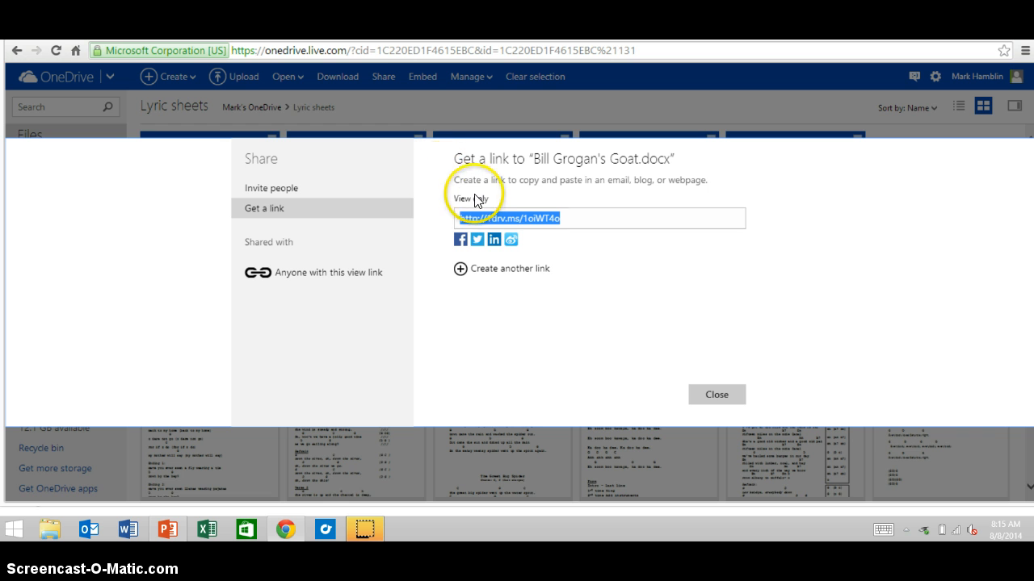
{"action": "left_click", "coordinate": [314, 317]}
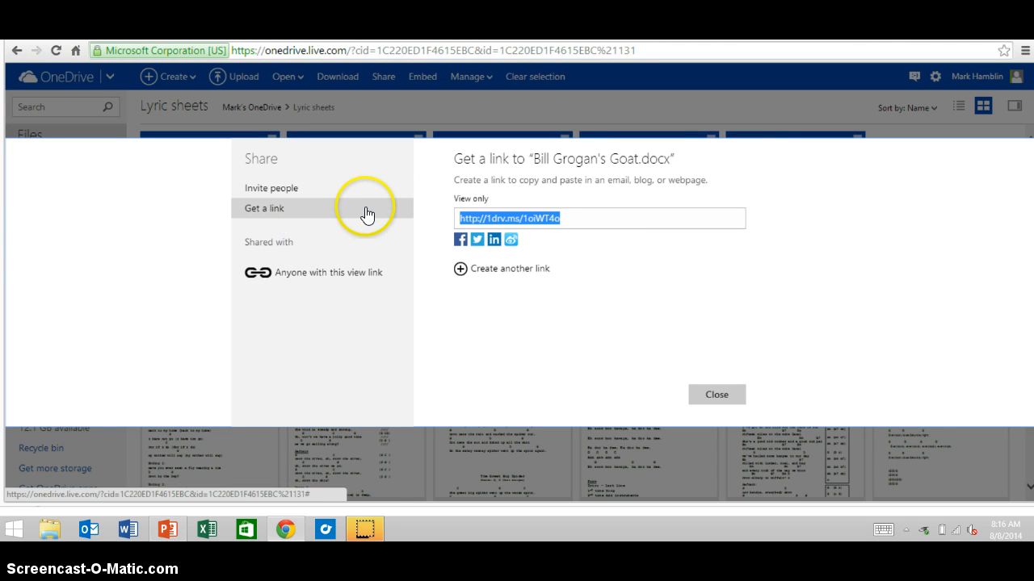
Create another link to Bill Grogan's Goat with the Edit option.
{"action": "left_click", "coordinate": [410, 209]}
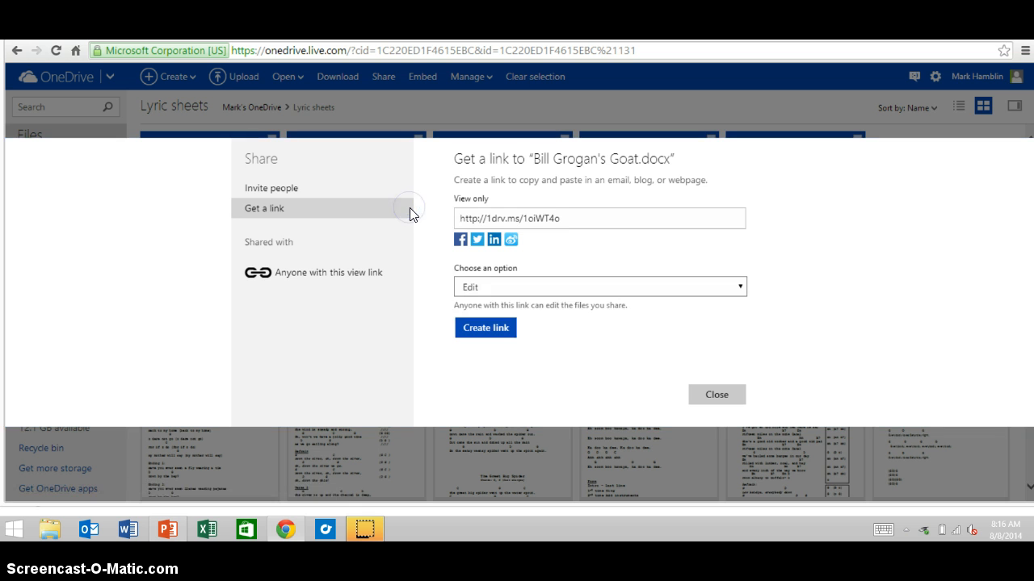
{"action": "left_click", "coordinate": [425, 223]}
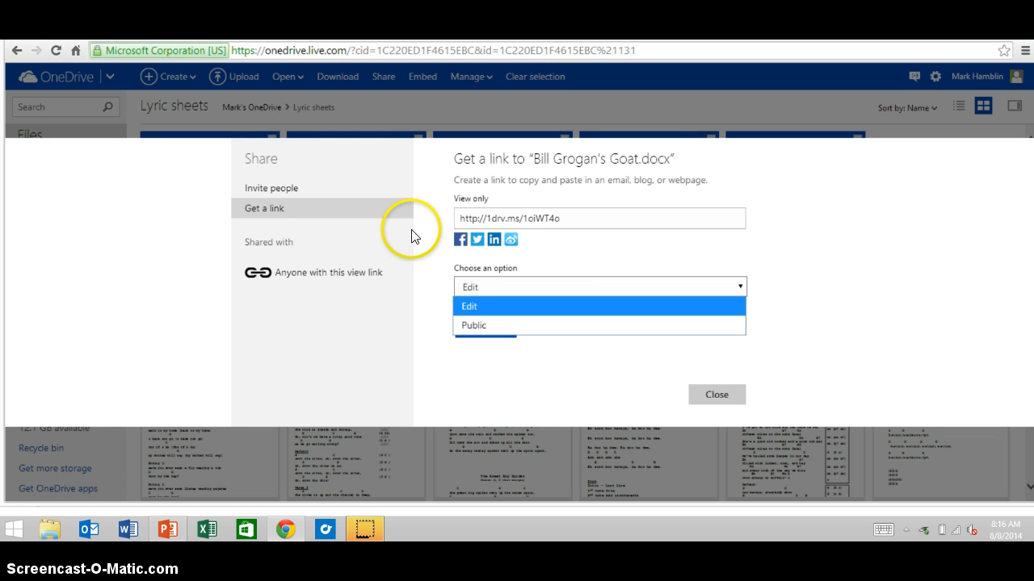
{"action": "left_click", "coordinate": [400, 235]}
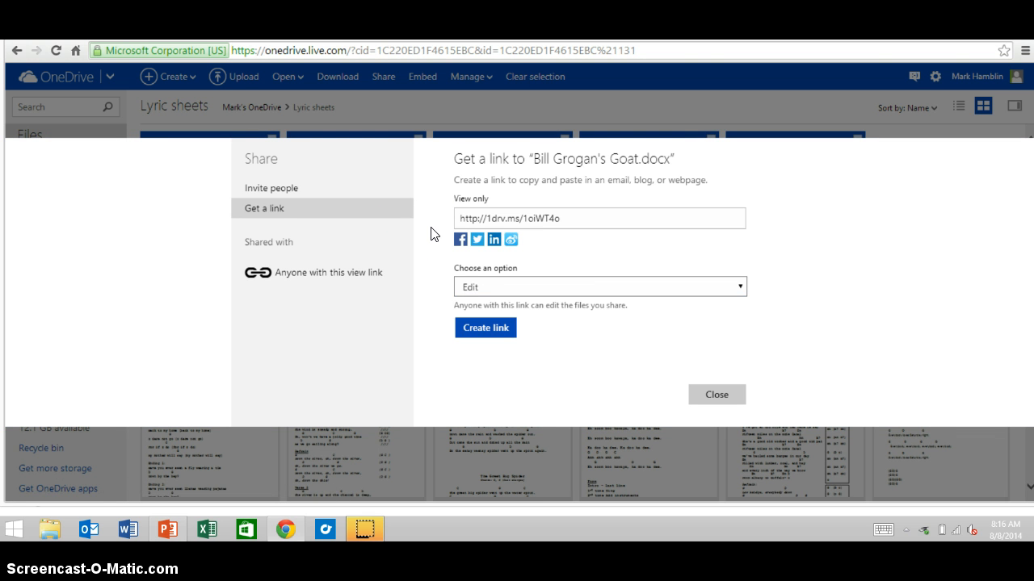
{"action": "left_click", "coordinate": [397, 251]}
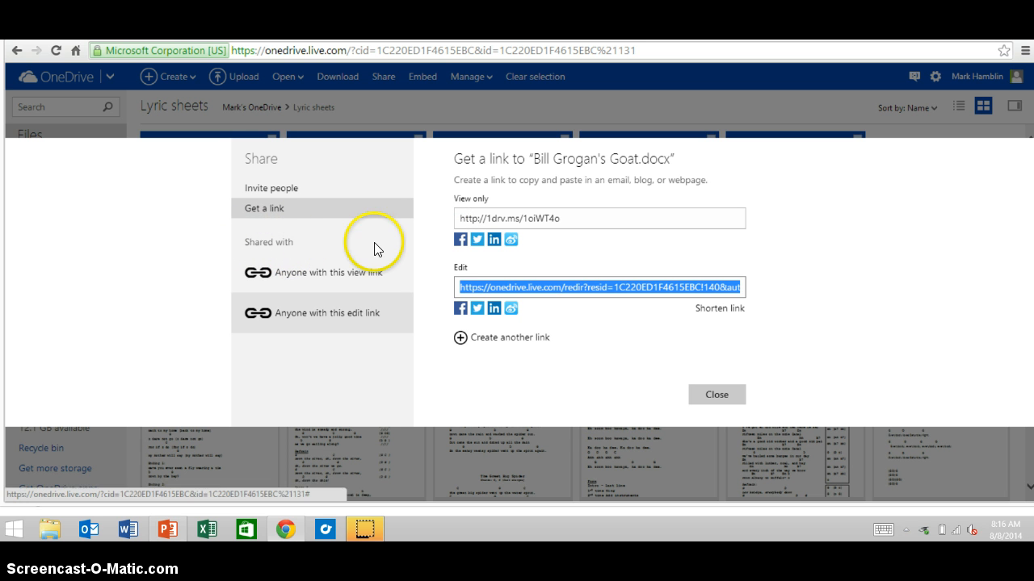
Remove both the view link and the edit link from the sharing settings of Bill Grogan's Goat.
{"action": "left_click", "coordinate": [253, 219]}
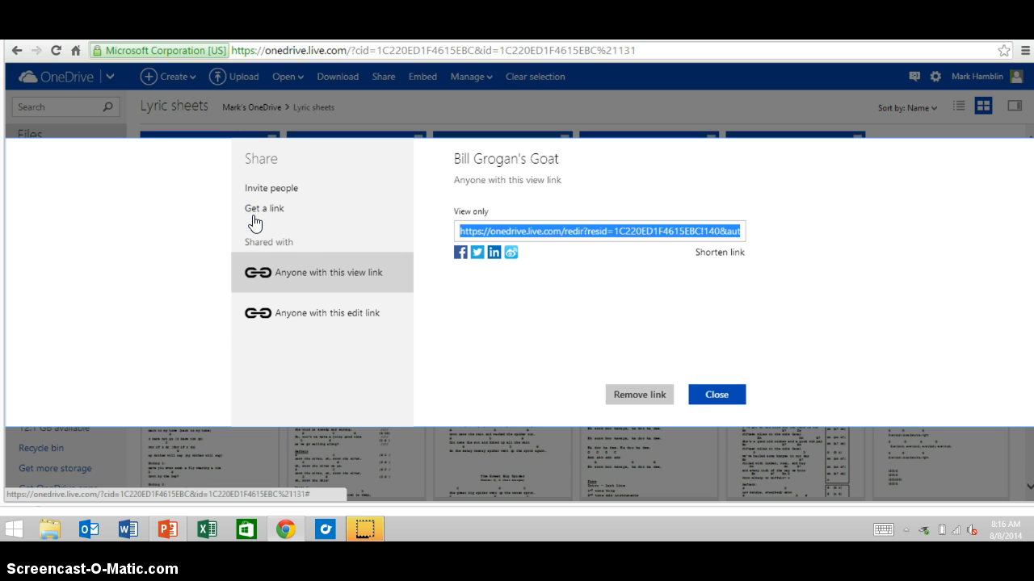
{"action": "left_click", "coordinate": [269, 230]}
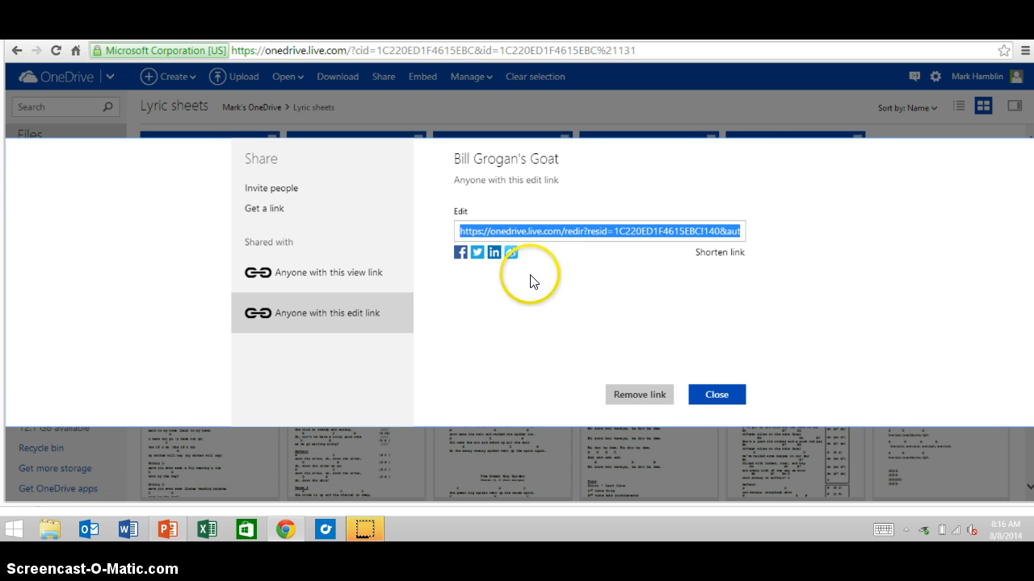
{"action": "left_click", "coordinate": [518, 306]}
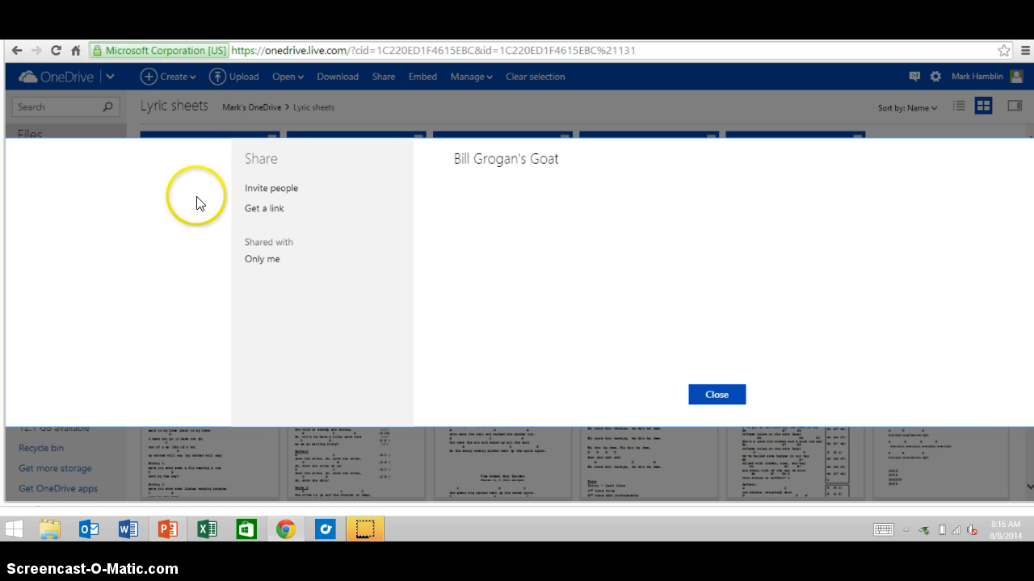
Choose Public as the access option for a new link to Bill Grogan's Goat.
{"action": "left_click", "coordinate": [268, 209]}
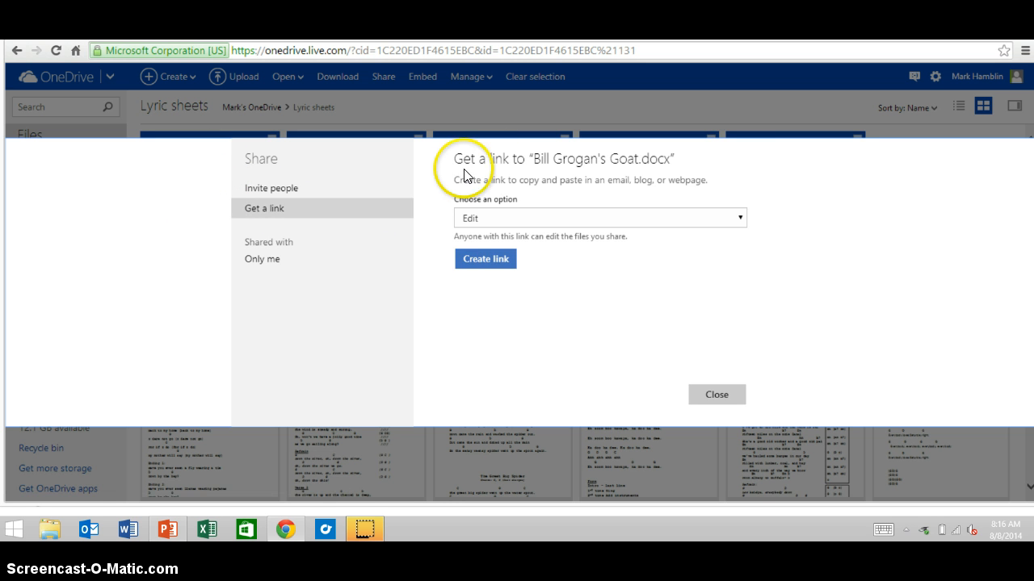
{"action": "left_click", "coordinate": [495, 218]}
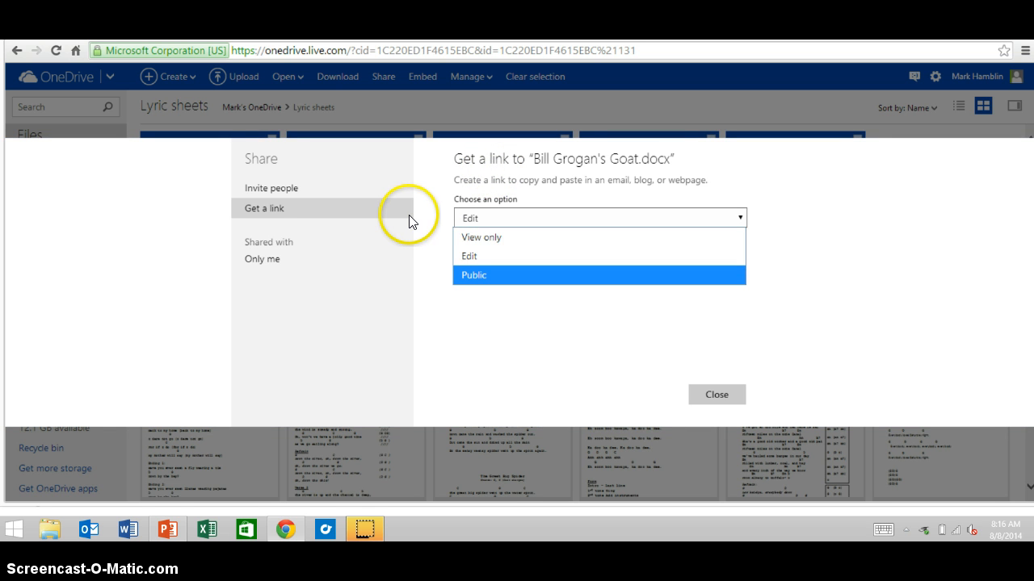
{"action": "left_click", "coordinate": [474, 274]}
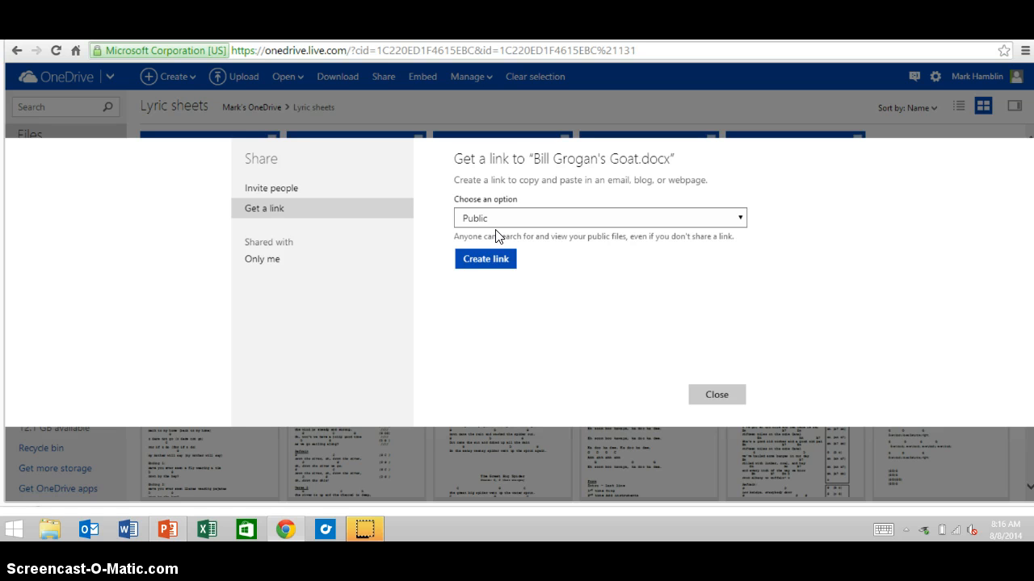
{"action": "left_click", "coordinate": [621, 302]}
Change the new link's access option to View only and return to the form for inviting people.
{"action": "left_click", "coordinate": [521, 167]}
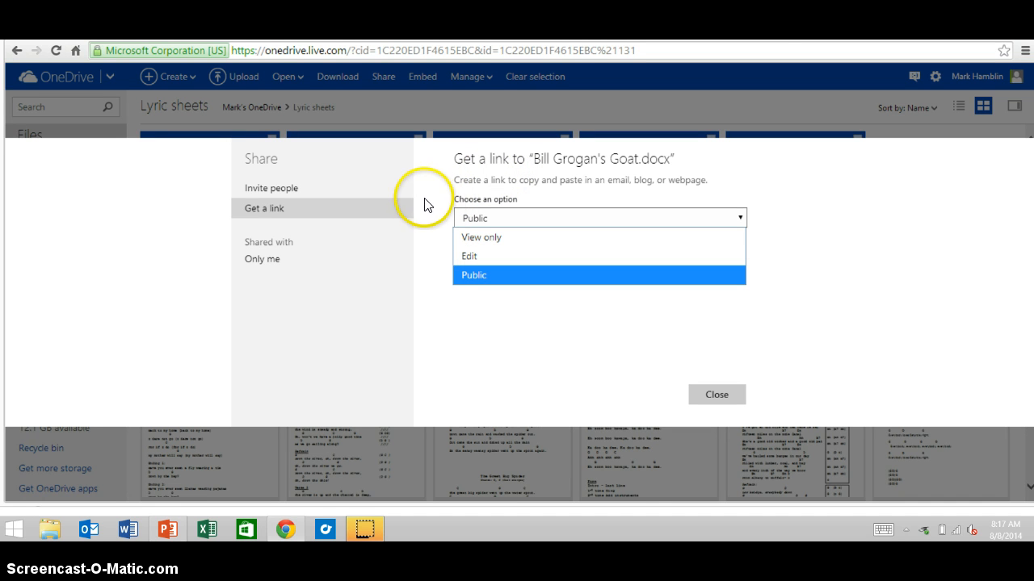
{"action": "key", "text": "Up"}
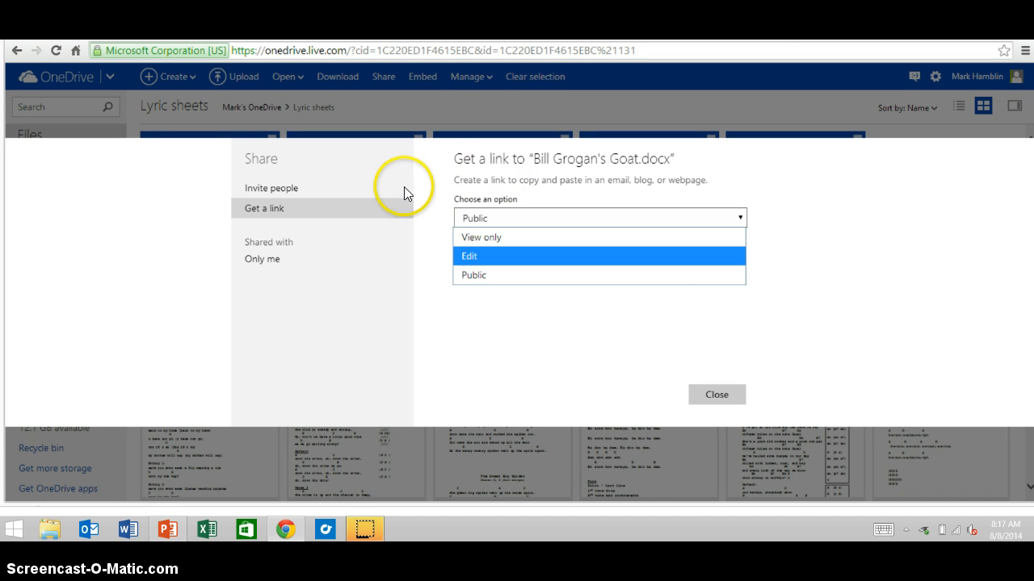
{"action": "key", "text": "Up"}
{"action": "key", "text": "Return"}
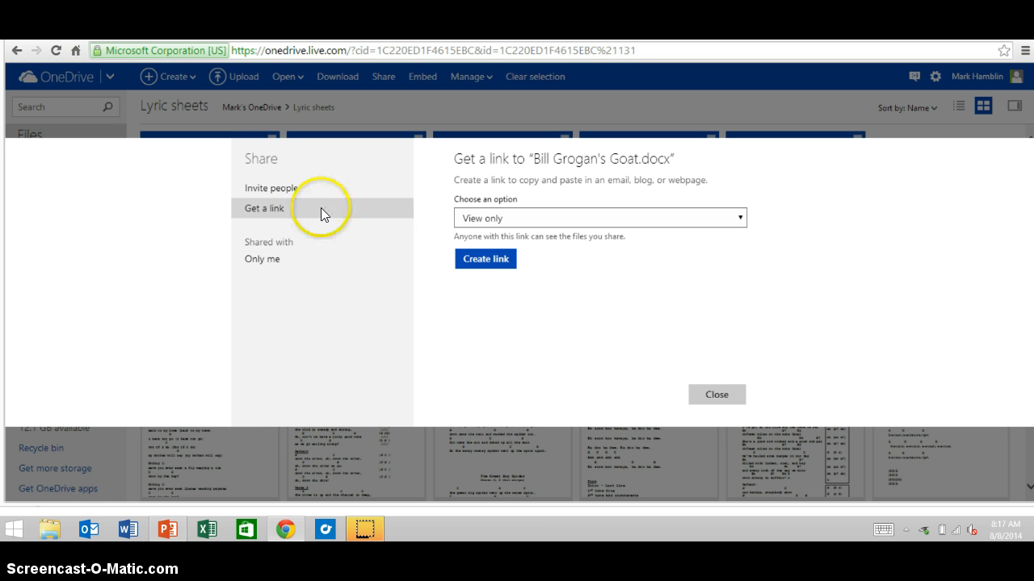
{"action": "left_click", "coordinate": [263, 188]}
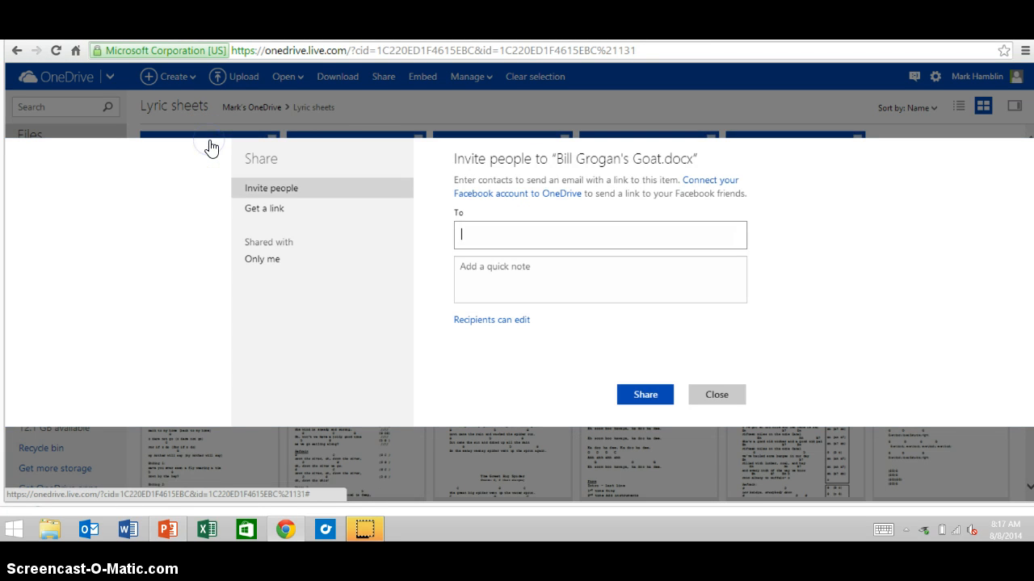
Close the invitation form for Bill Grogan's Goat without entering any recipients or a note.
{"action": "left_click", "coordinate": [464, 233]}
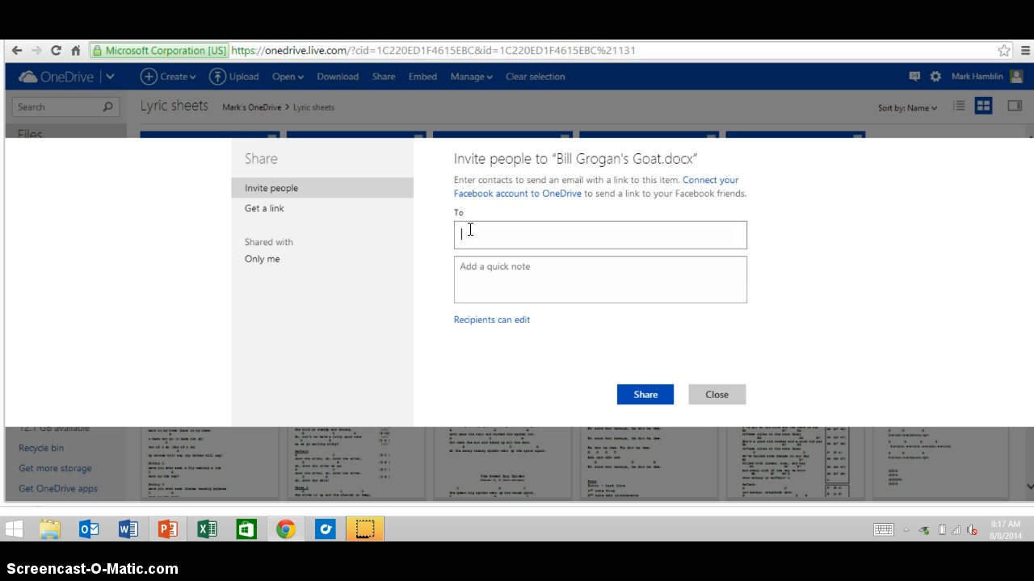
{"action": "left_click", "coordinate": [607, 267]}
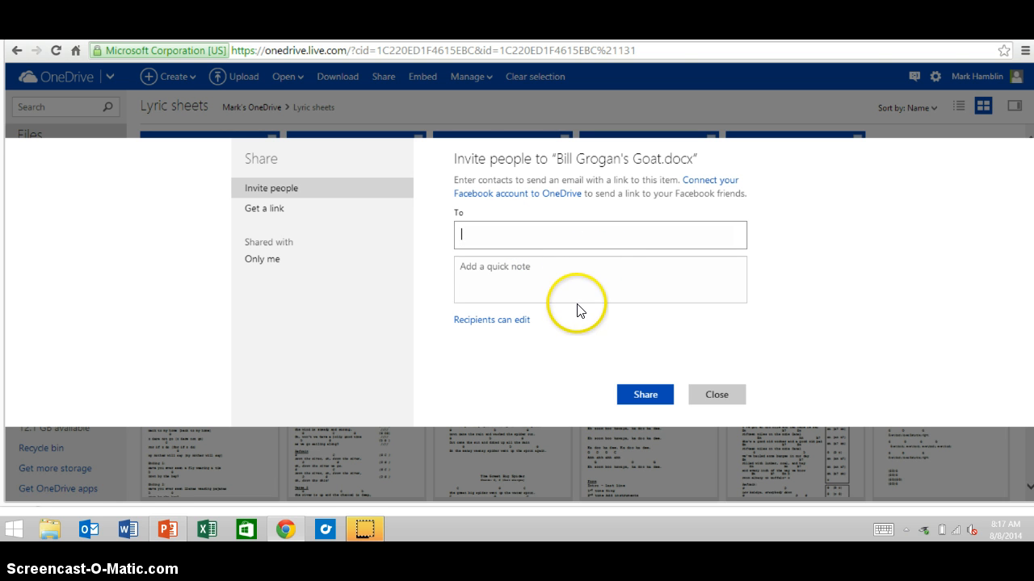
{"action": "key", "text": "Escape"}
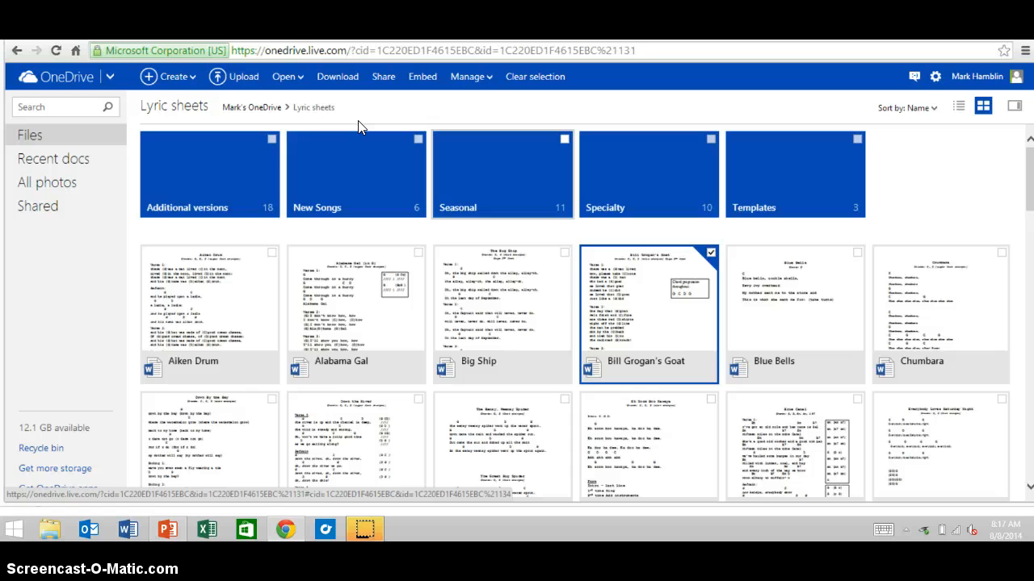
{"action": "left_click", "coordinate": [492, 202]}
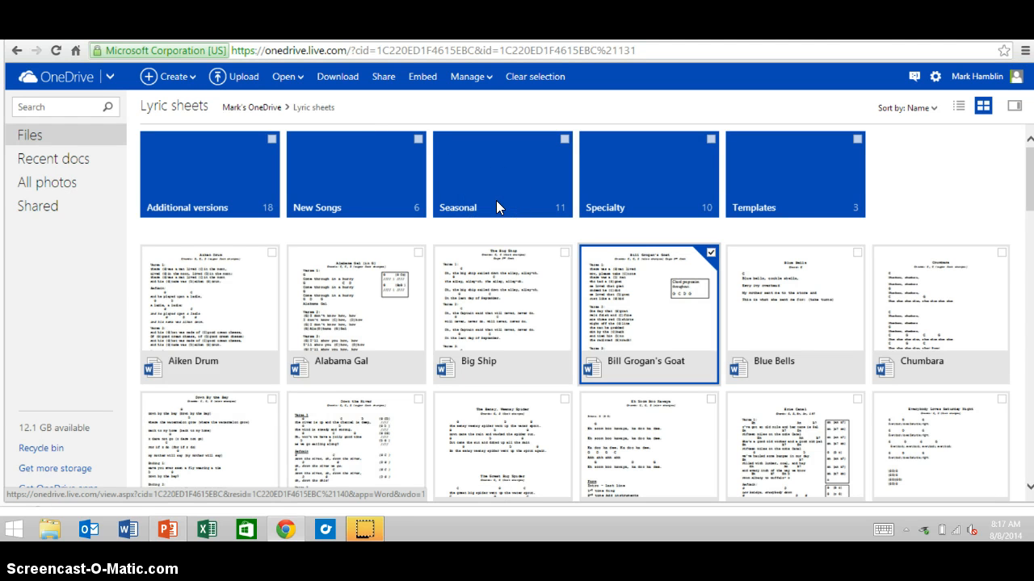
Switch from the browser to the OneDrive app on the Windows Start screen.
{"action": "key", "text": "super"}
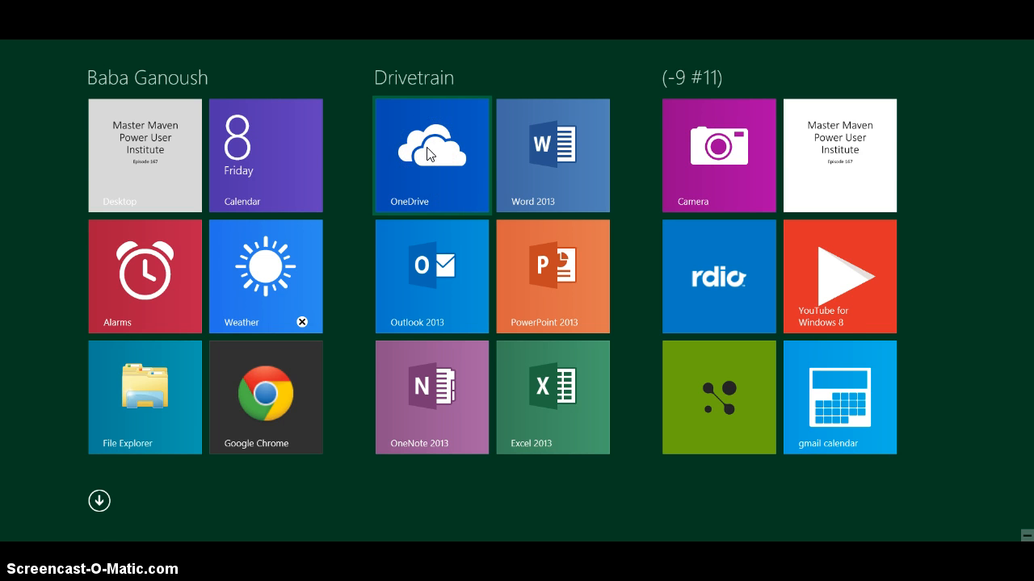
{"action": "left_click", "coordinate": [100, 507]}
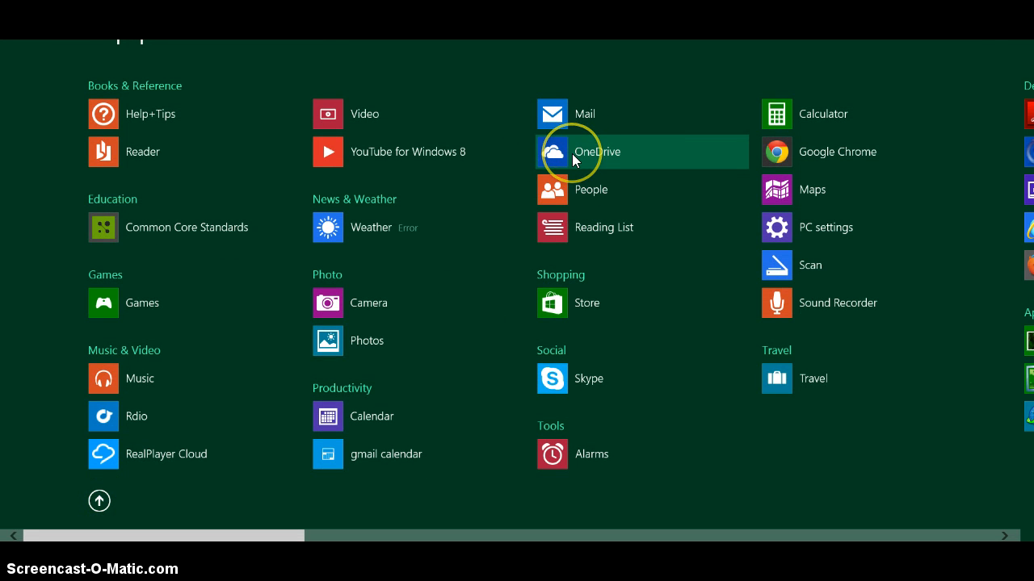
{"action": "key", "text": "super"}
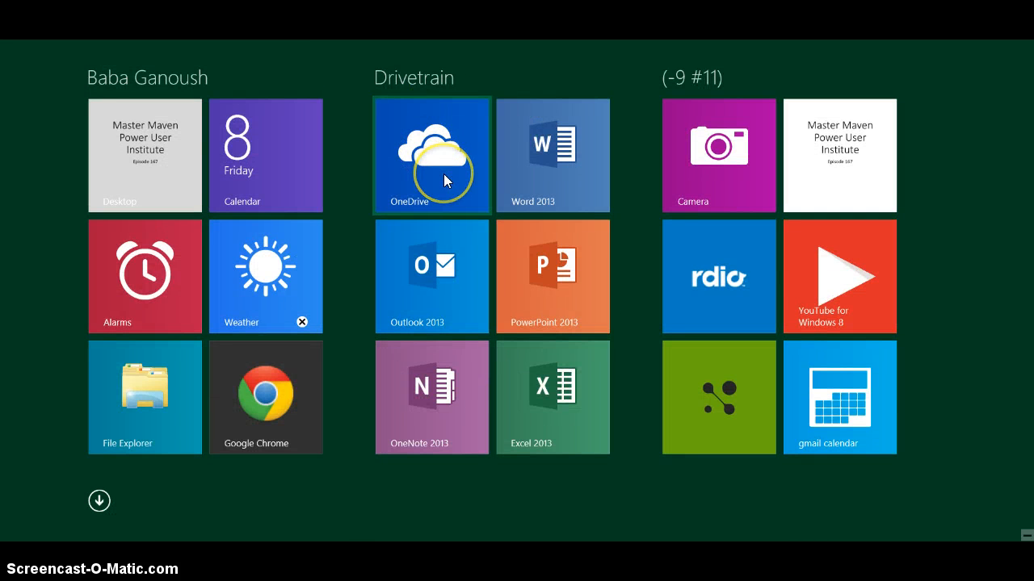
{"action": "left_click", "coordinate": [445, 179]}
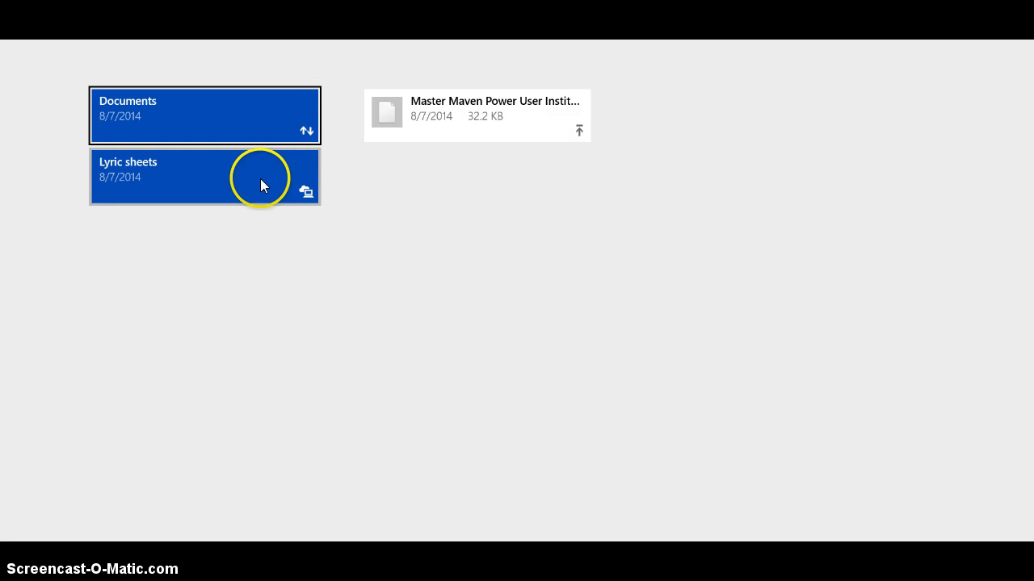
Select the Lyric sheets folder and clear the selection again.
{"action": "mouse_move", "coordinate": [471, 115]}
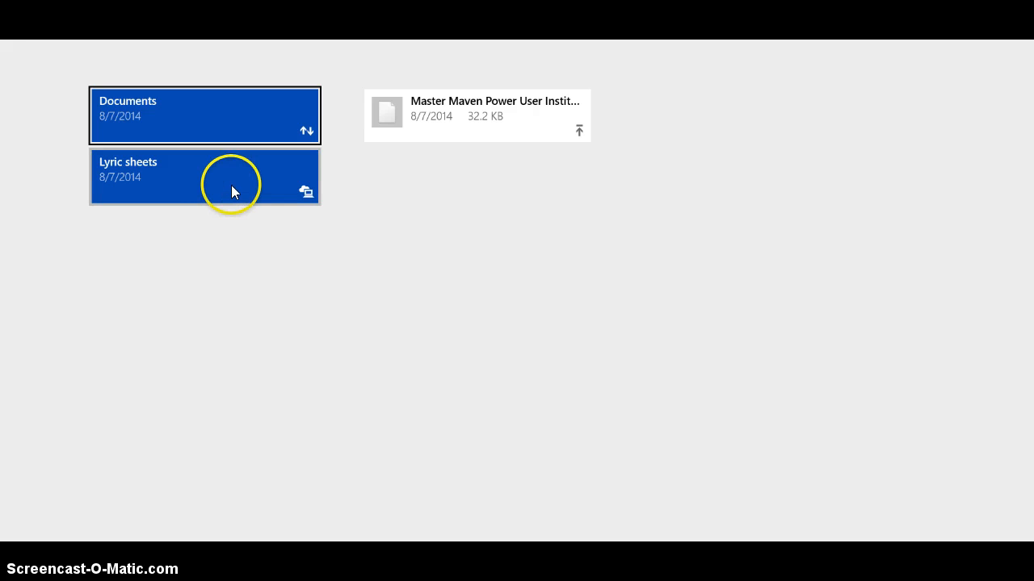
{"action": "mouse_move", "coordinate": [245, 188]}
{"action": "mouse_move", "coordinate": [217, 180]}
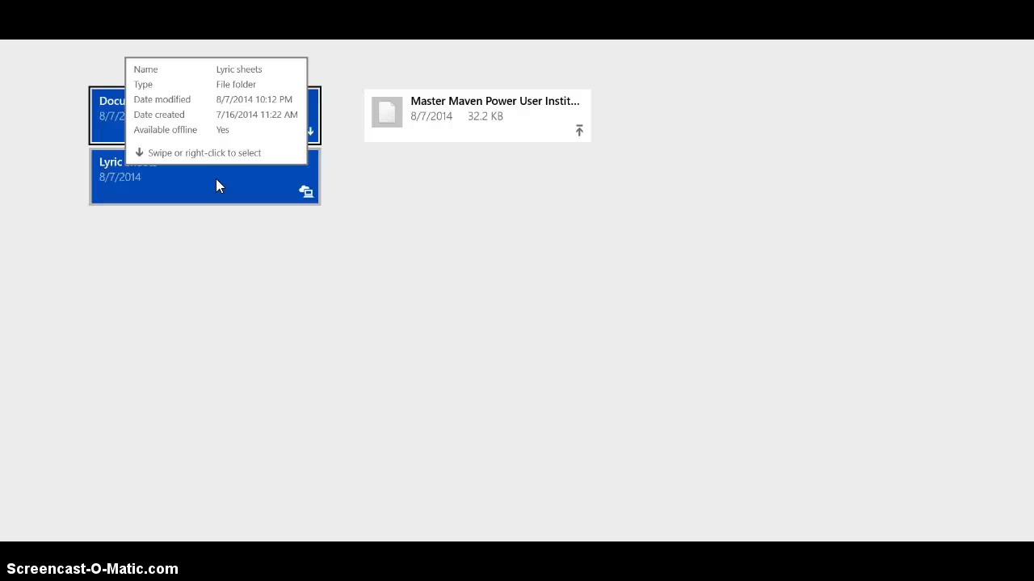
{"action": "right_click", "coordinate": [214, 177]}
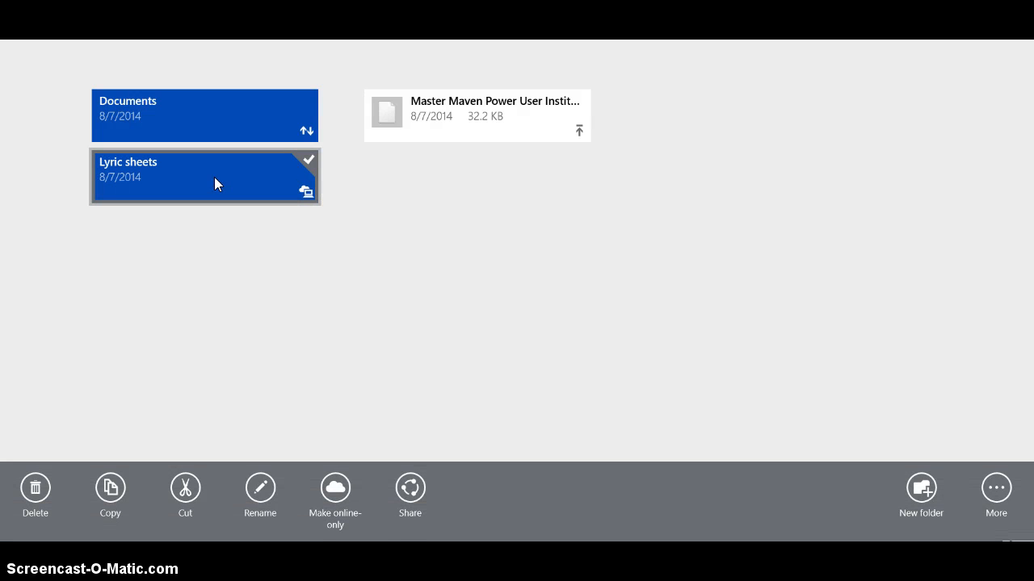
{"action": "left_click", "coordinate": [361, 307]}
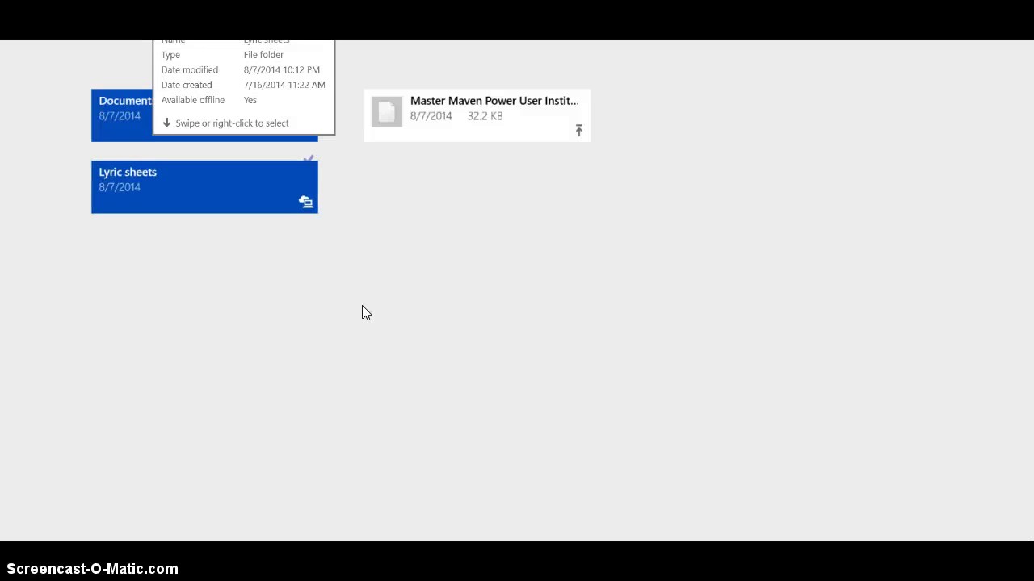
Select the Lyric sheets folder and open its form for inviting people.
{"action": "left_click_drag", "start_coordinate": [245, 176], "coordinate": [256, 367]}
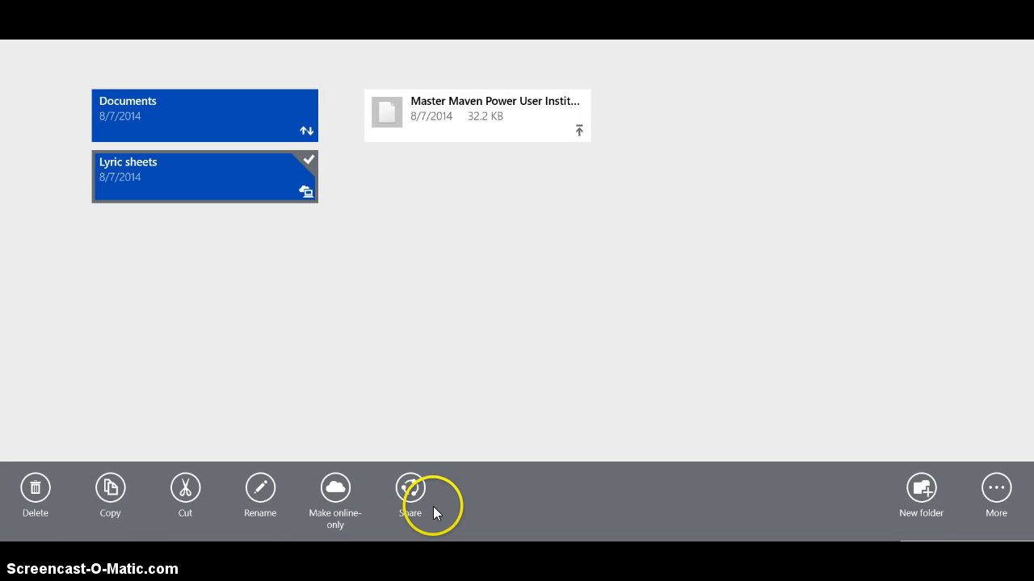
{"action": "left_click", "coordinate": [413, 499]}
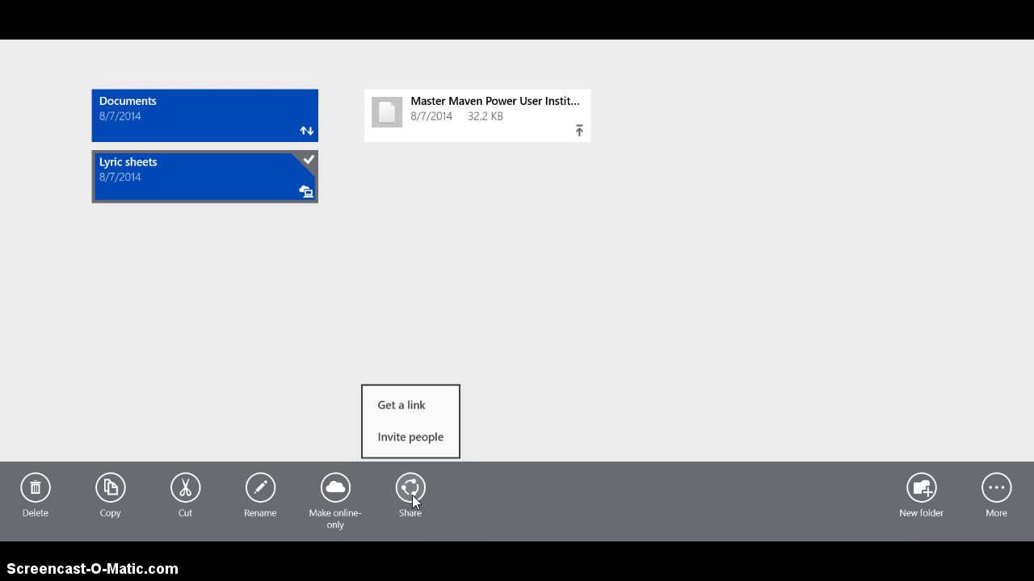
{"action": "left_click", "coordinate": [408, 407]}
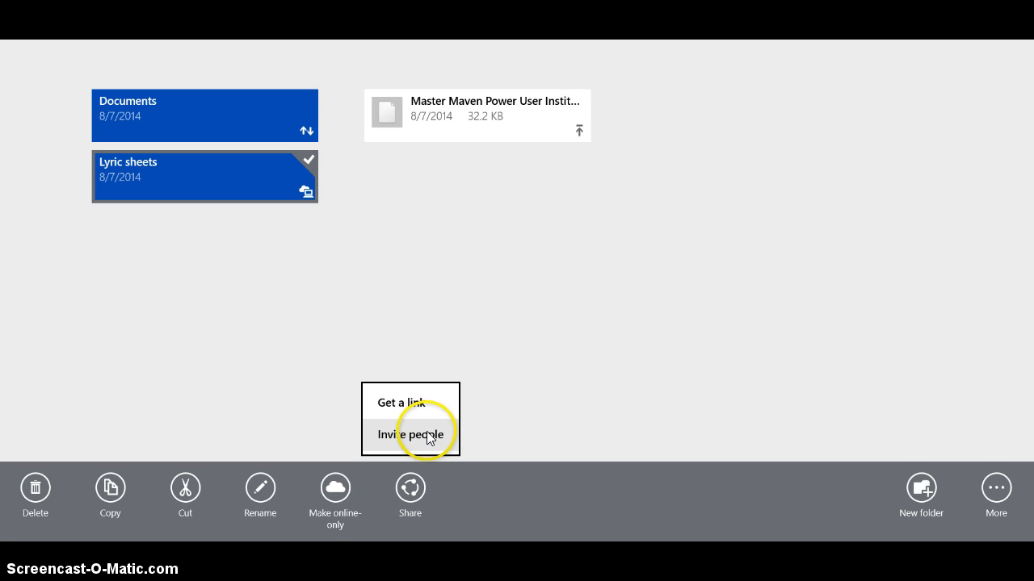
{"action": "left_click", "coordinate": [426, 435]}
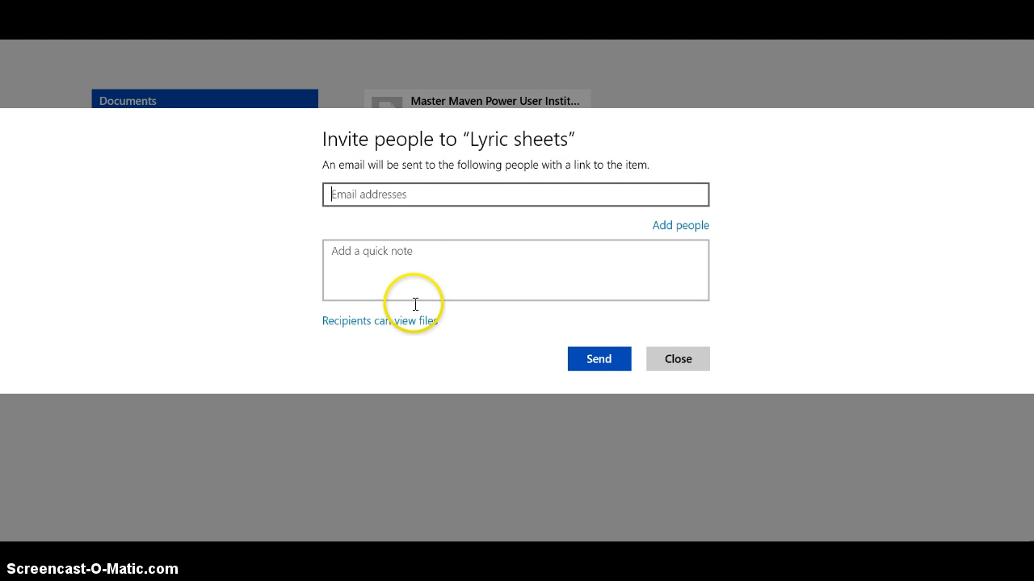
Examine the invitation's recipient permission and Microsoft account options, then close the form unsent and deselect the Lyric sheets folder.
{"action": "left_click", "coordinate": [402, 327]}
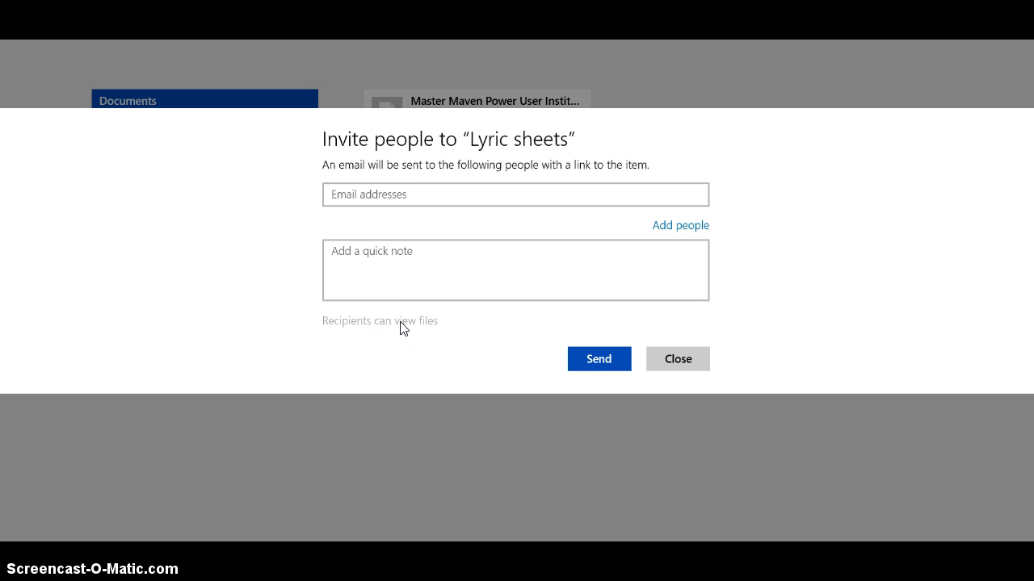
{"action": "left_click", "coordinate": [450, 310]}
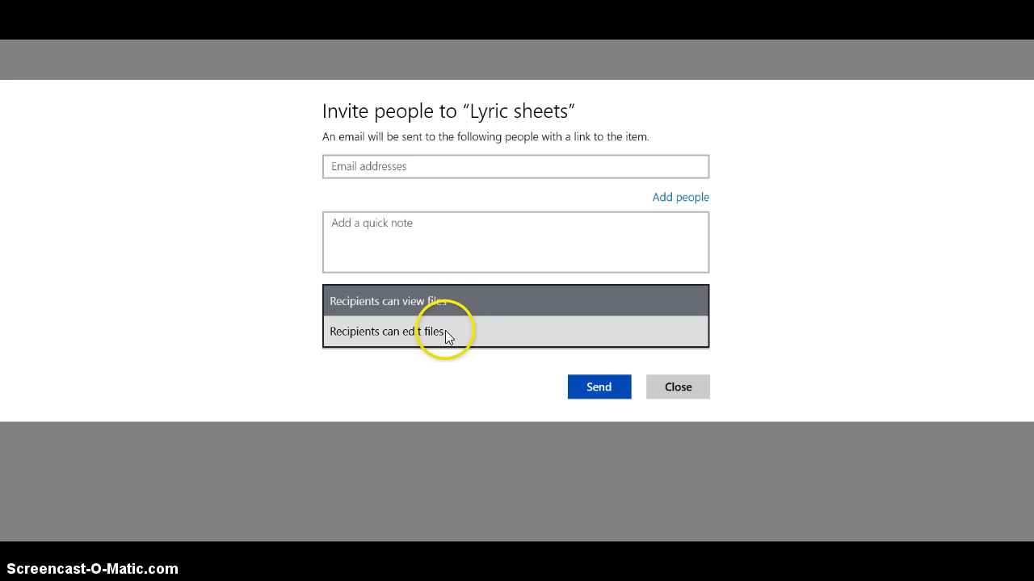
{"action": "left_click", "coordinate": [453, 378]}
{"action": "left_click", "coordinate": [510, 339]}
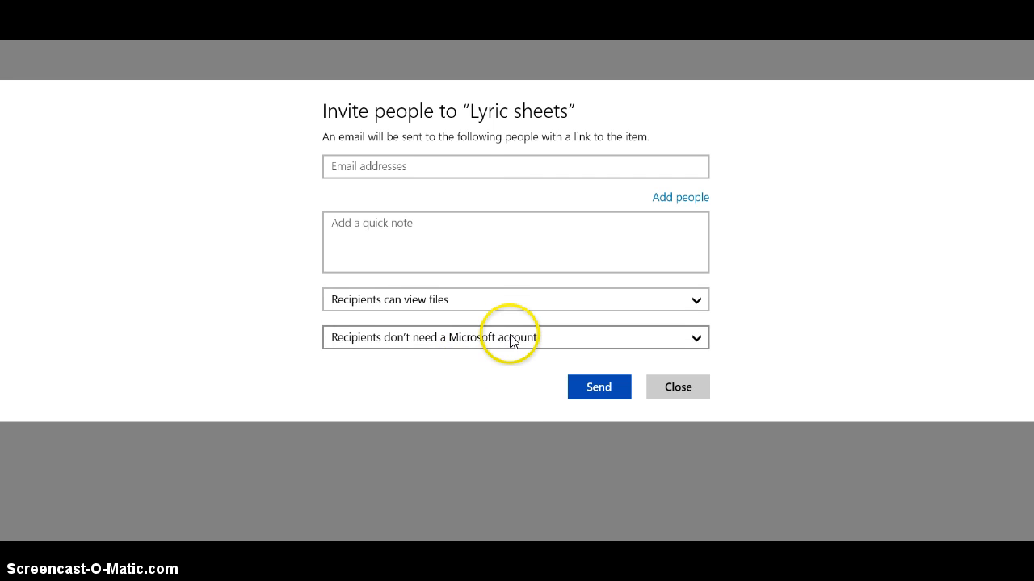
{"action": "left_click", "coordinate": [510, 340]}
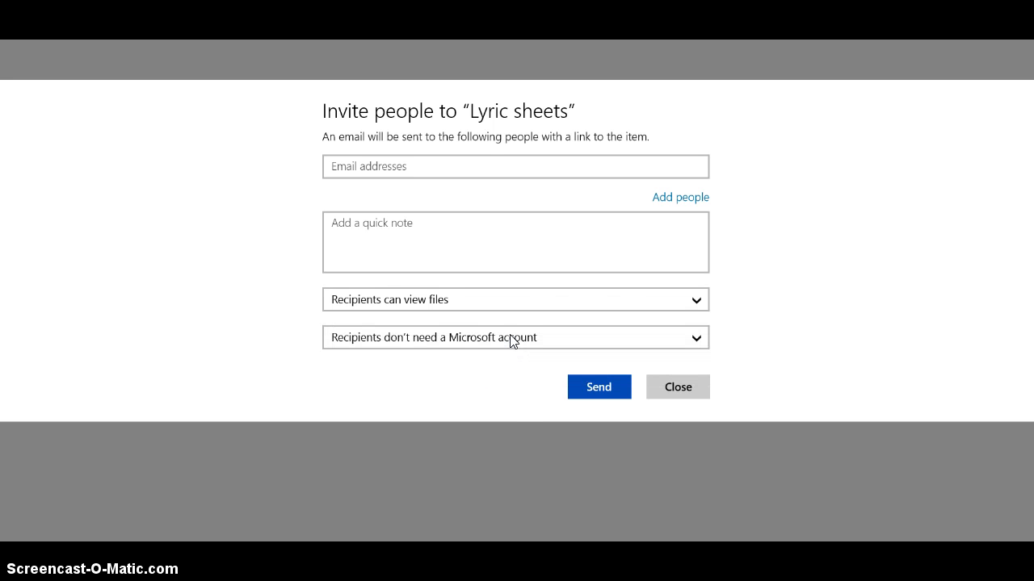
{"action": "left_click", "coordinate": [692, 388]}
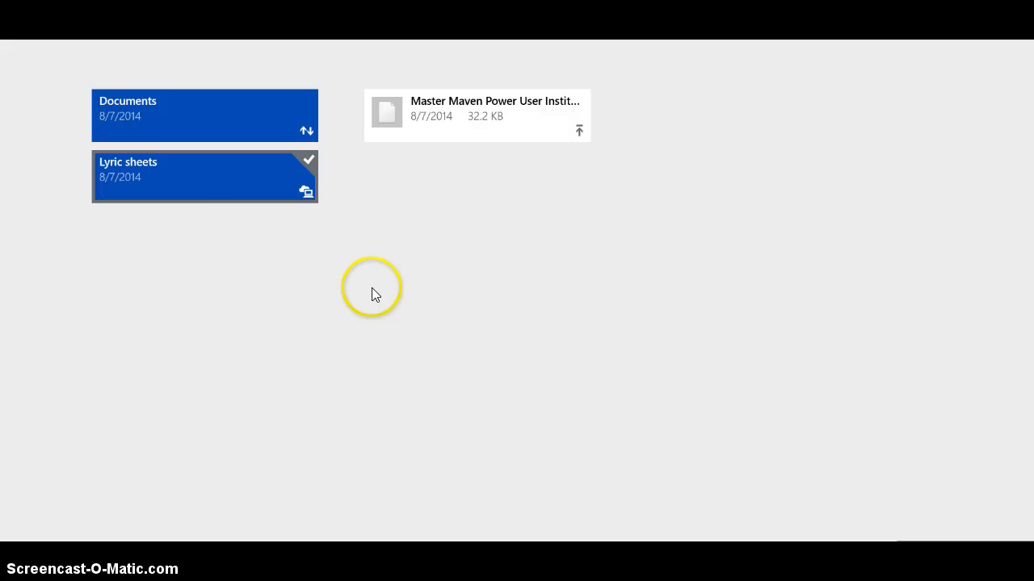
{"action": "left_click", "coordinate": [445, 297]}
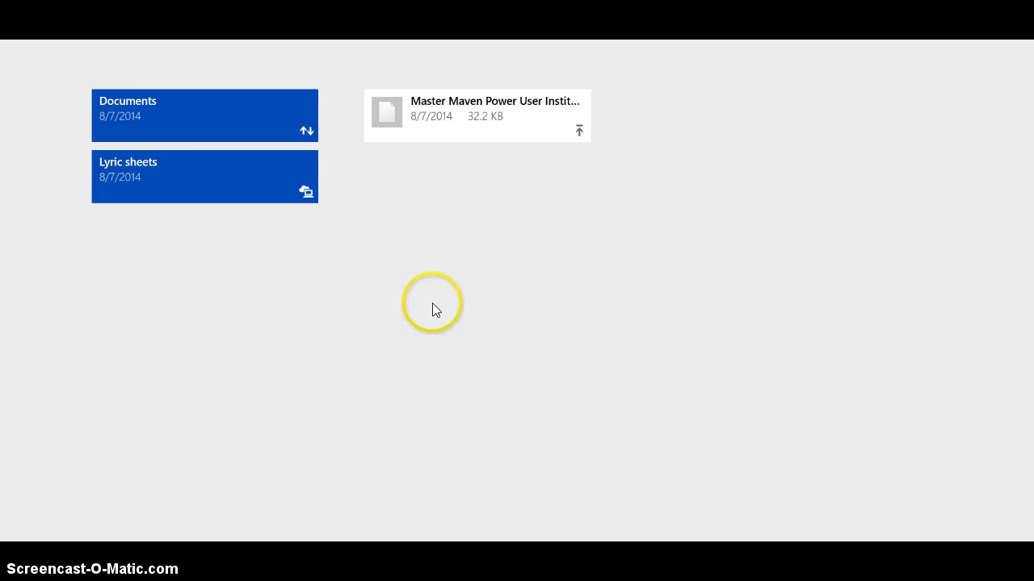
Create a View only link to the Lyric sheets folder and close the link dialog.
{"action": "right_click", "coordinate": [248, 169]}
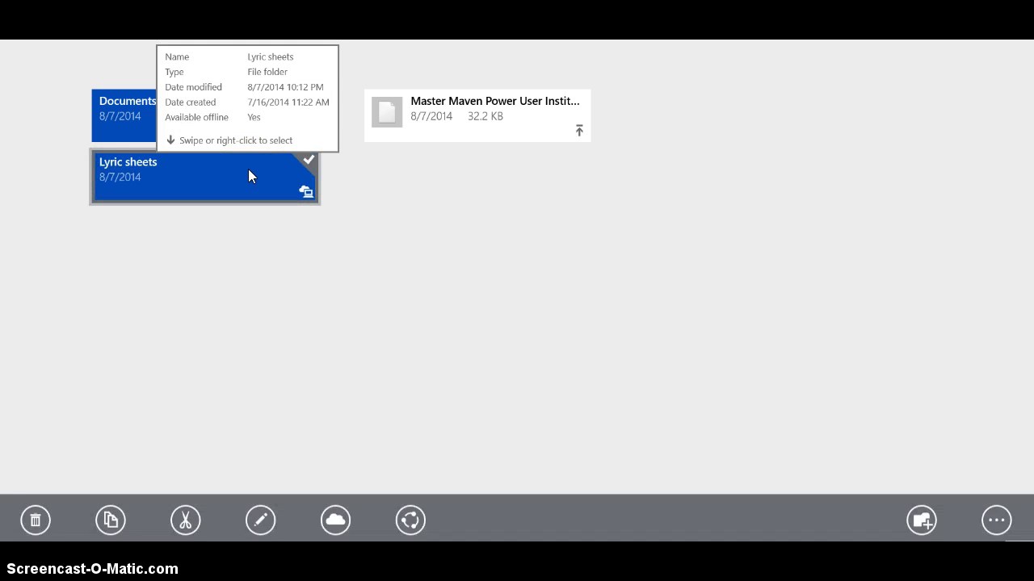
{"action": "left_click", "coordinate": [410, 489]}
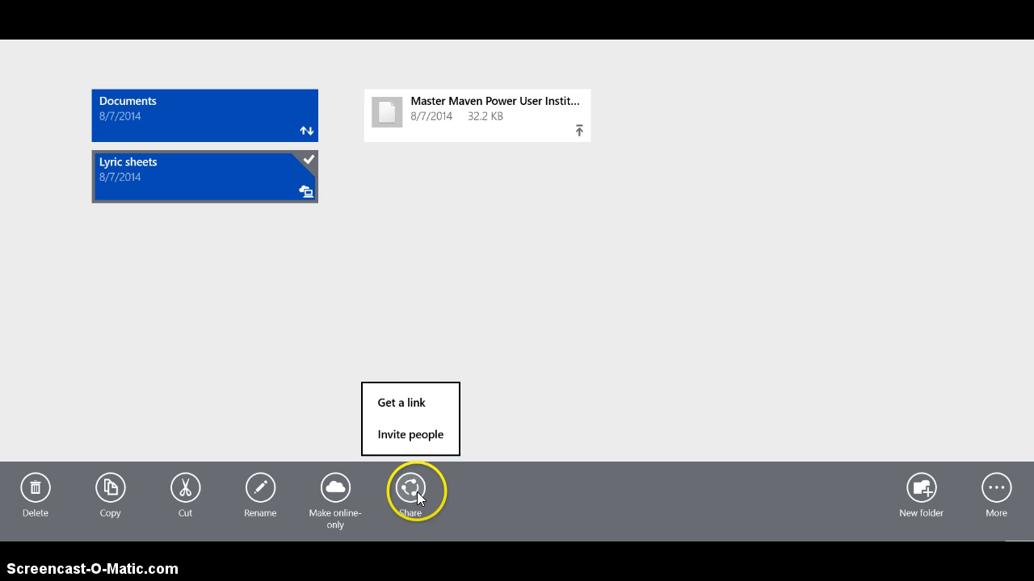
{"action": "left_click", "coordinate": [402, 403]}
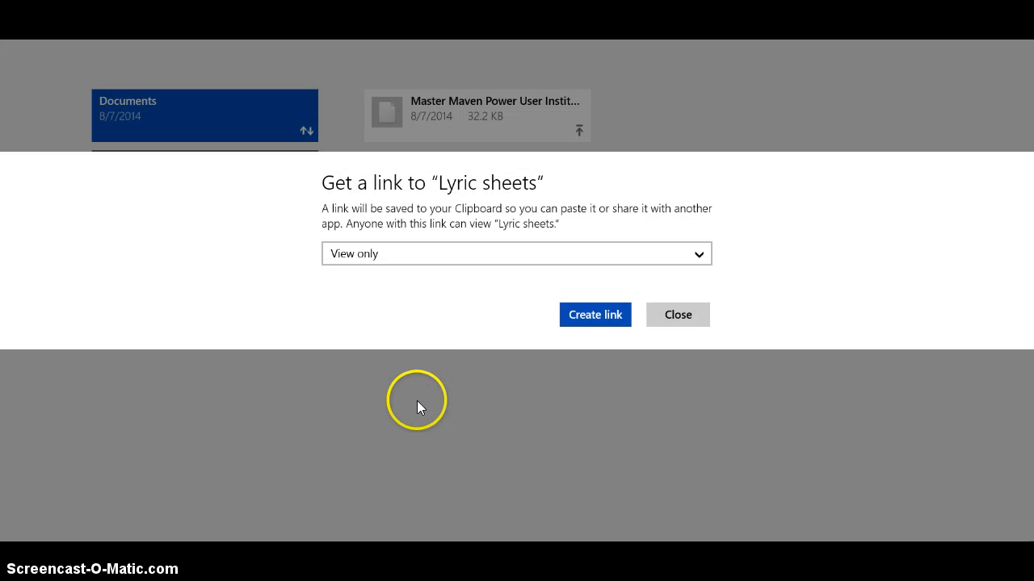
{"action": "left_click", "coordinate": [557, 258]}
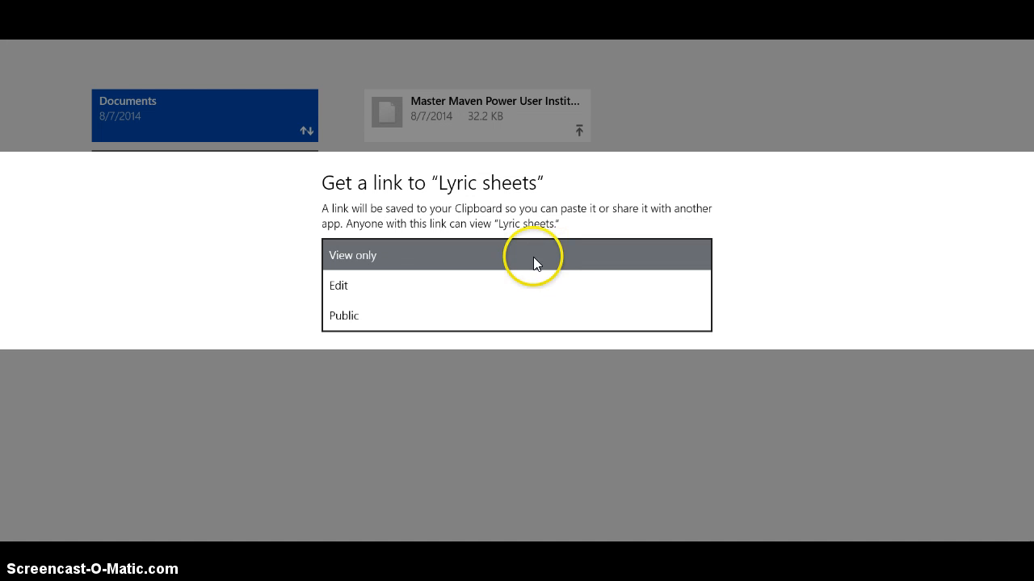
{"action": "left_click", "coordinate": [313, 273]}
{"action": "left_click", "coordinate": [598, 318]}
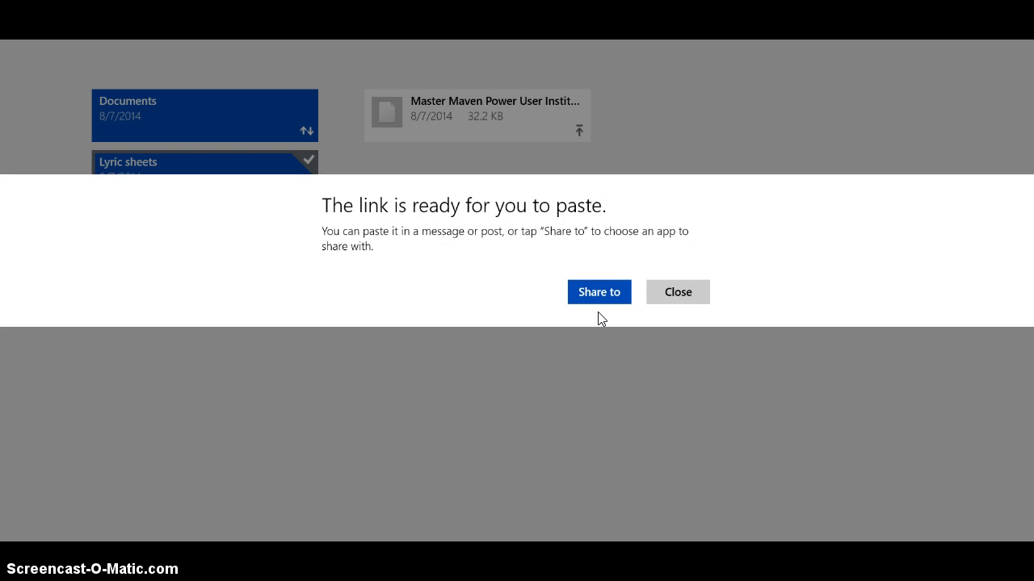
{"action": "left_click", "coordinate": [455, 285]}
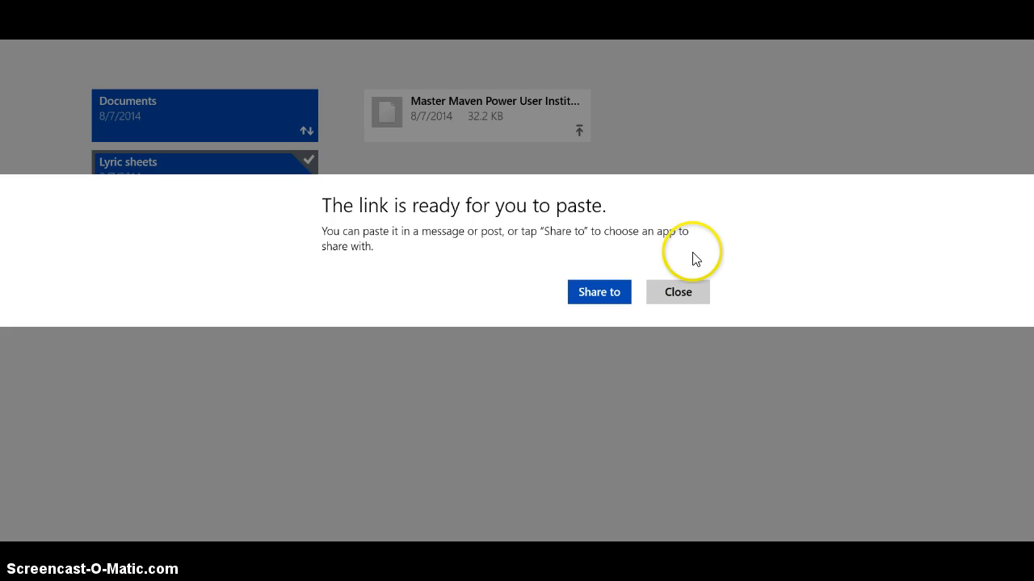
{"action": "left_click", "coordinate": [684, 296]}
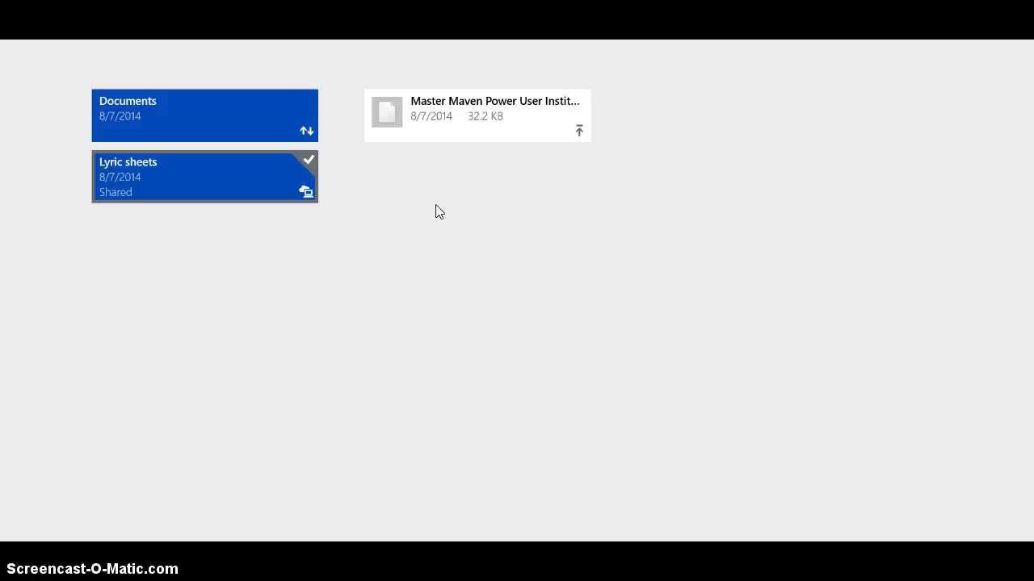
Leave the OneDrive app for the Start screen and switch to another open window.
{"action": "key", "text": "super"}
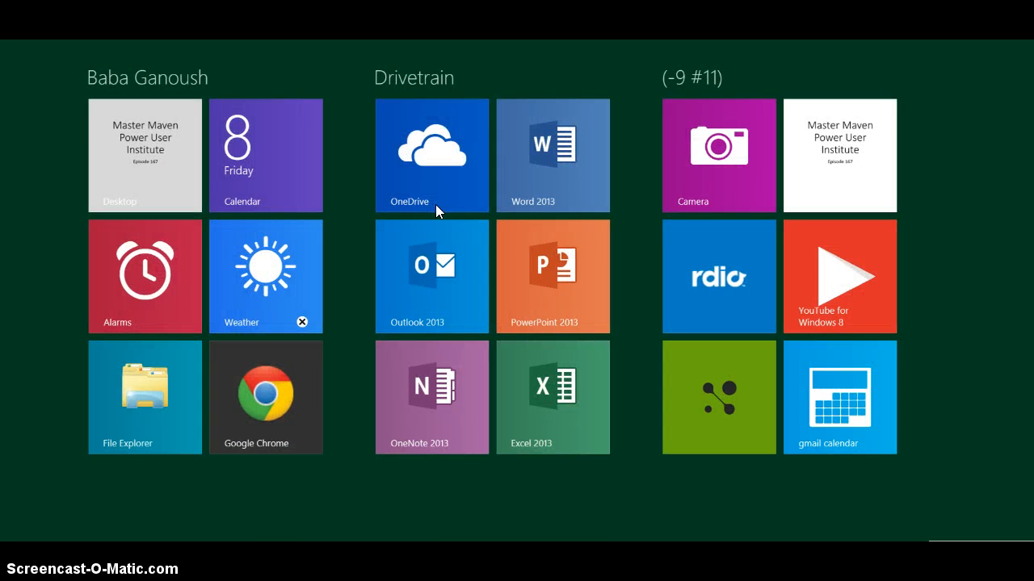
{"action": "key", "text": "alt+Tab"}
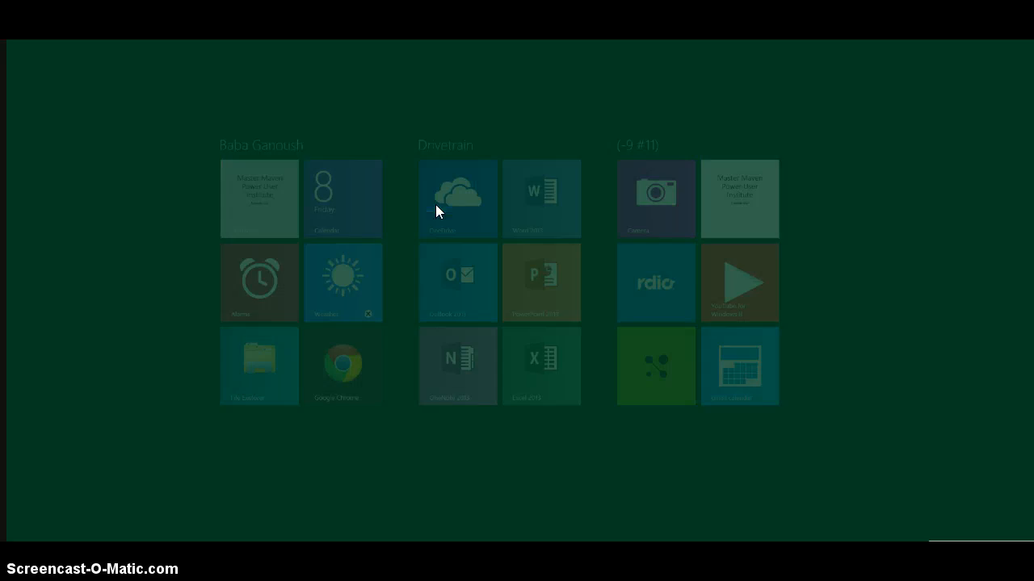